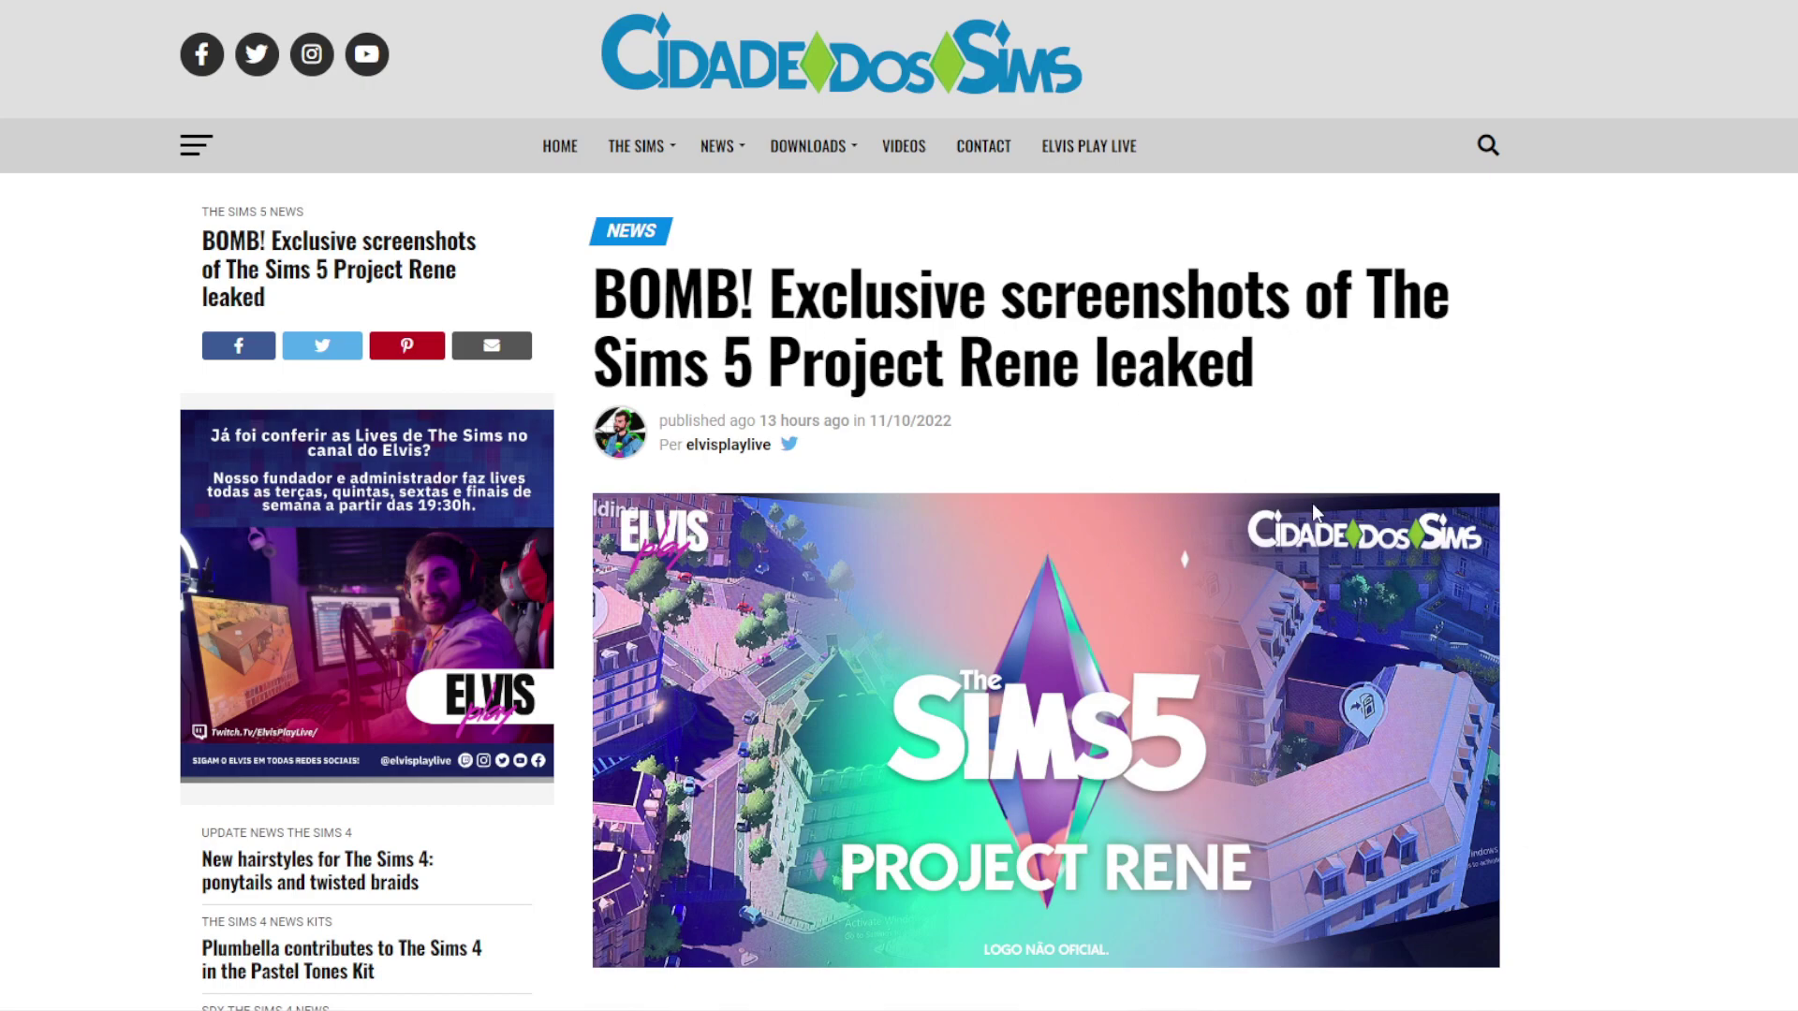
{"action": "scroll", "coordinate": [1236, 473], "scroll_direction": "down", "scroll_amount": 2}
{"action": "scroll", "coordinate": [1503, 680], "scroll_direction": "down", "scroll_amount": 2}
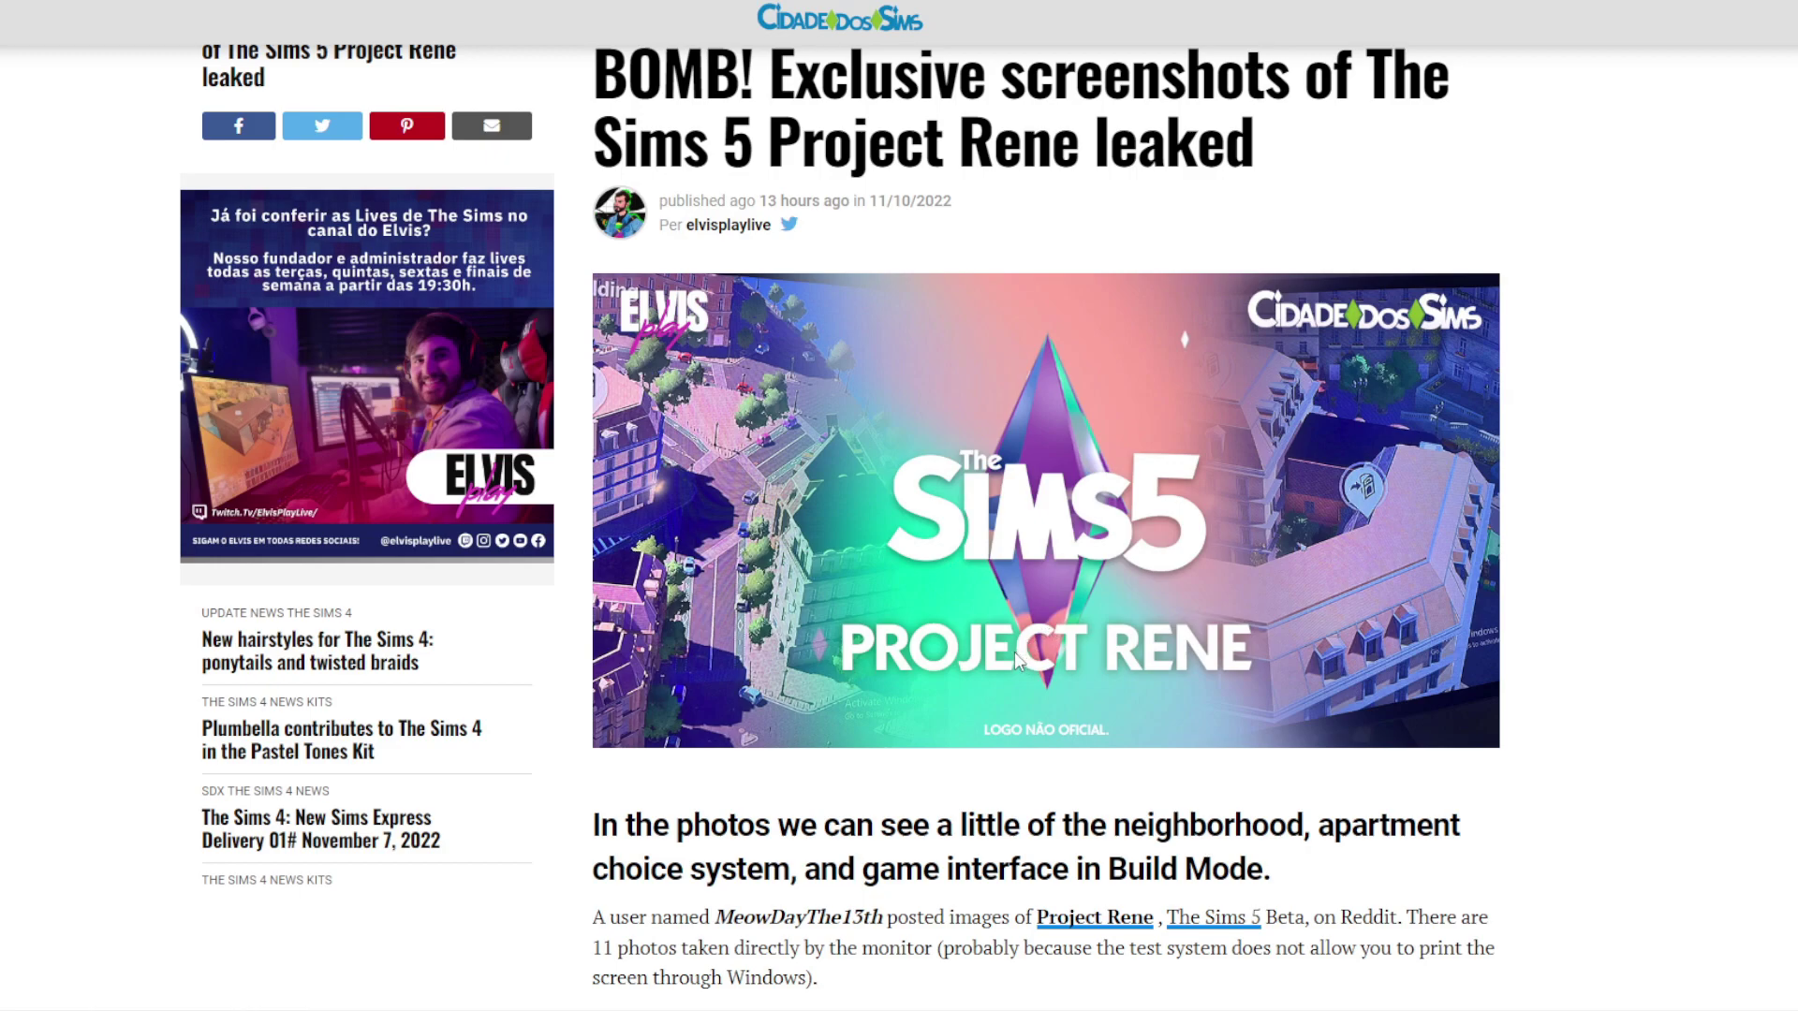
{"action": "scroll", "coordinate": [1022, 649], "scroll_direction": "down", "scroll_amount": 4}
{"action": "scroll", "coordinate": [984, 561], "scroll_direction": "down", "scroll_amount": 4}
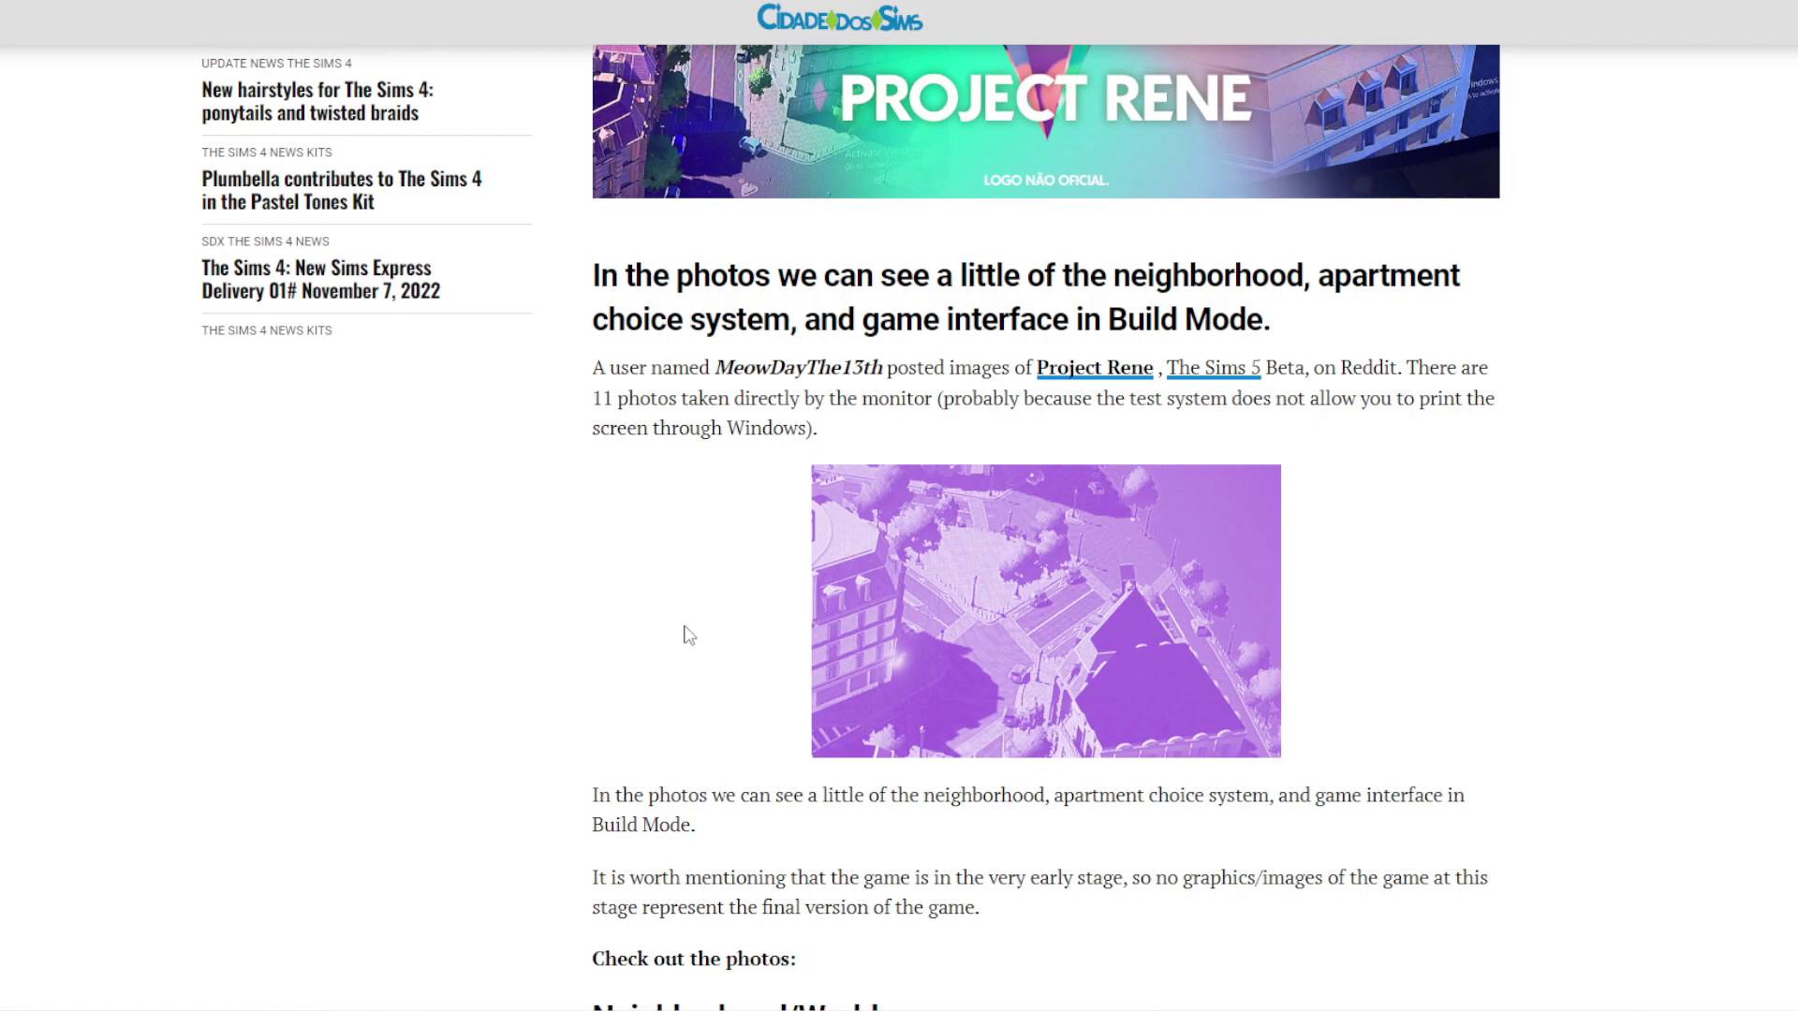
{"action": "scroll", "coordinate": [752, 654], "scroll_direction": "down", "scroll_amount": 2}
{"action": "scroll", "coordinate": [752, 653], "scroll_direction": "down", "scroll_amount": 2}
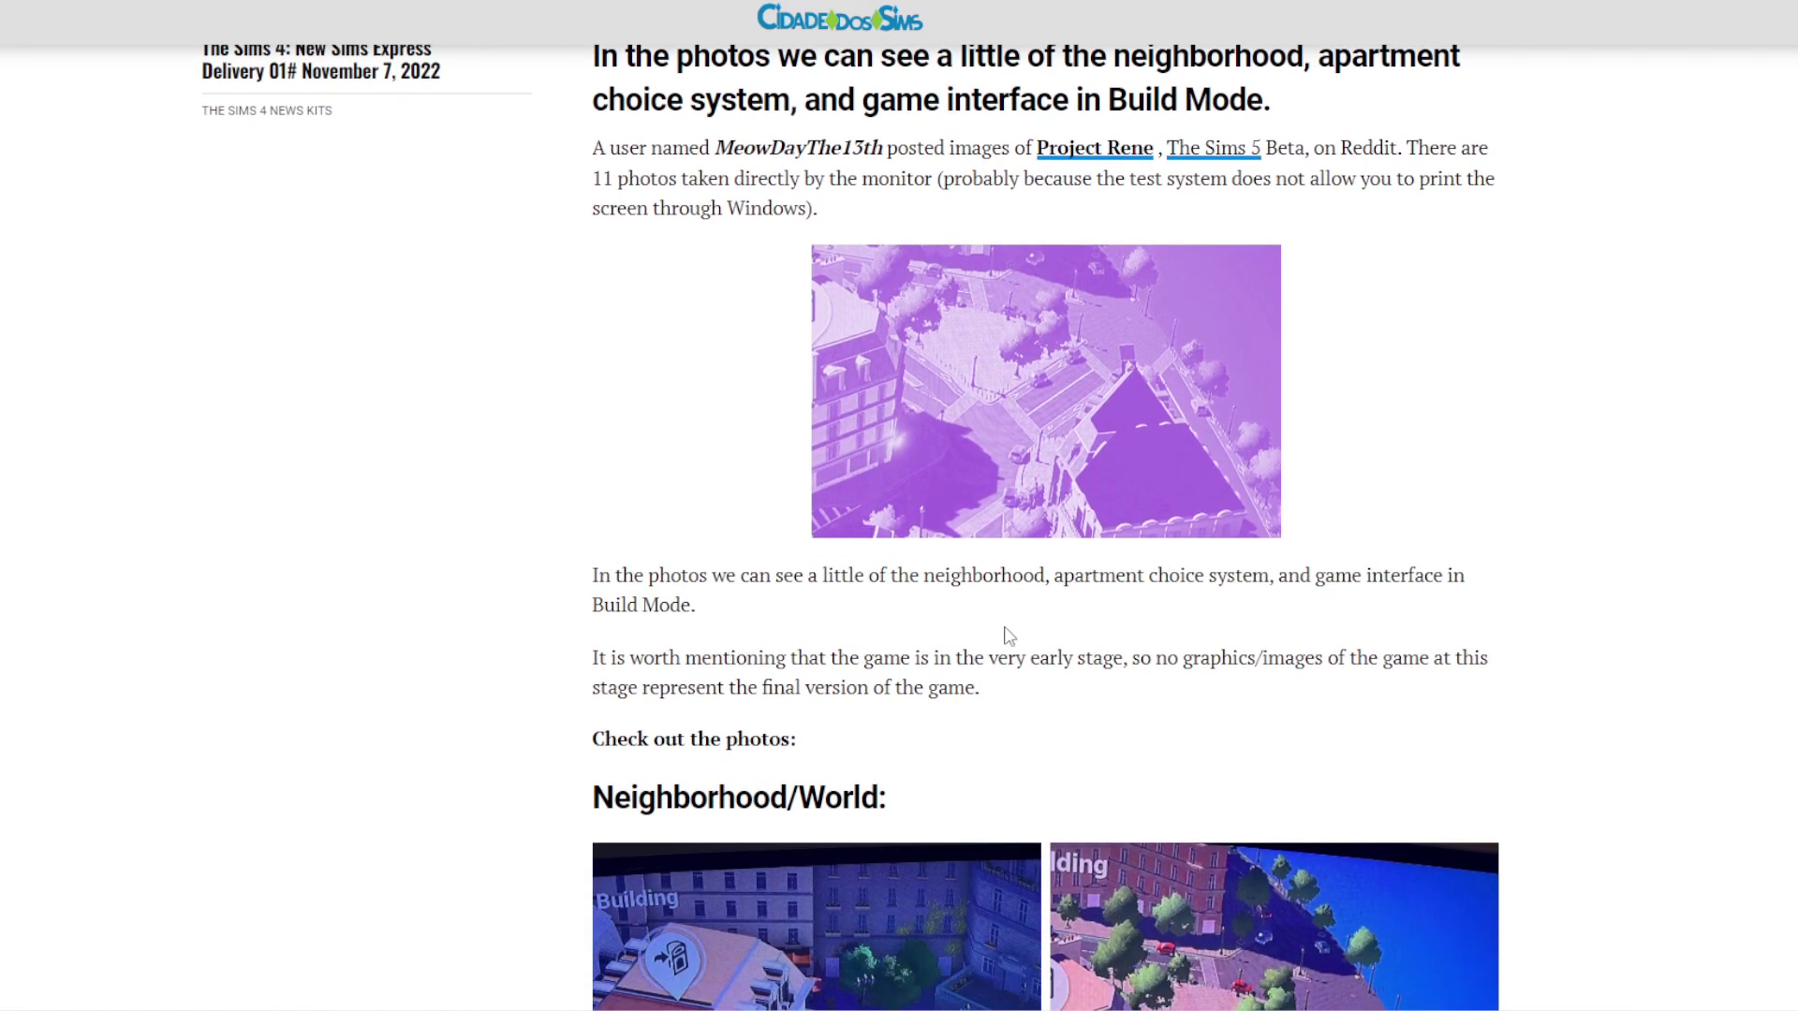
{"action": "scroll", "coordinate": [713, 576], "scroll_direction": "down", "scroll_amount": 2}
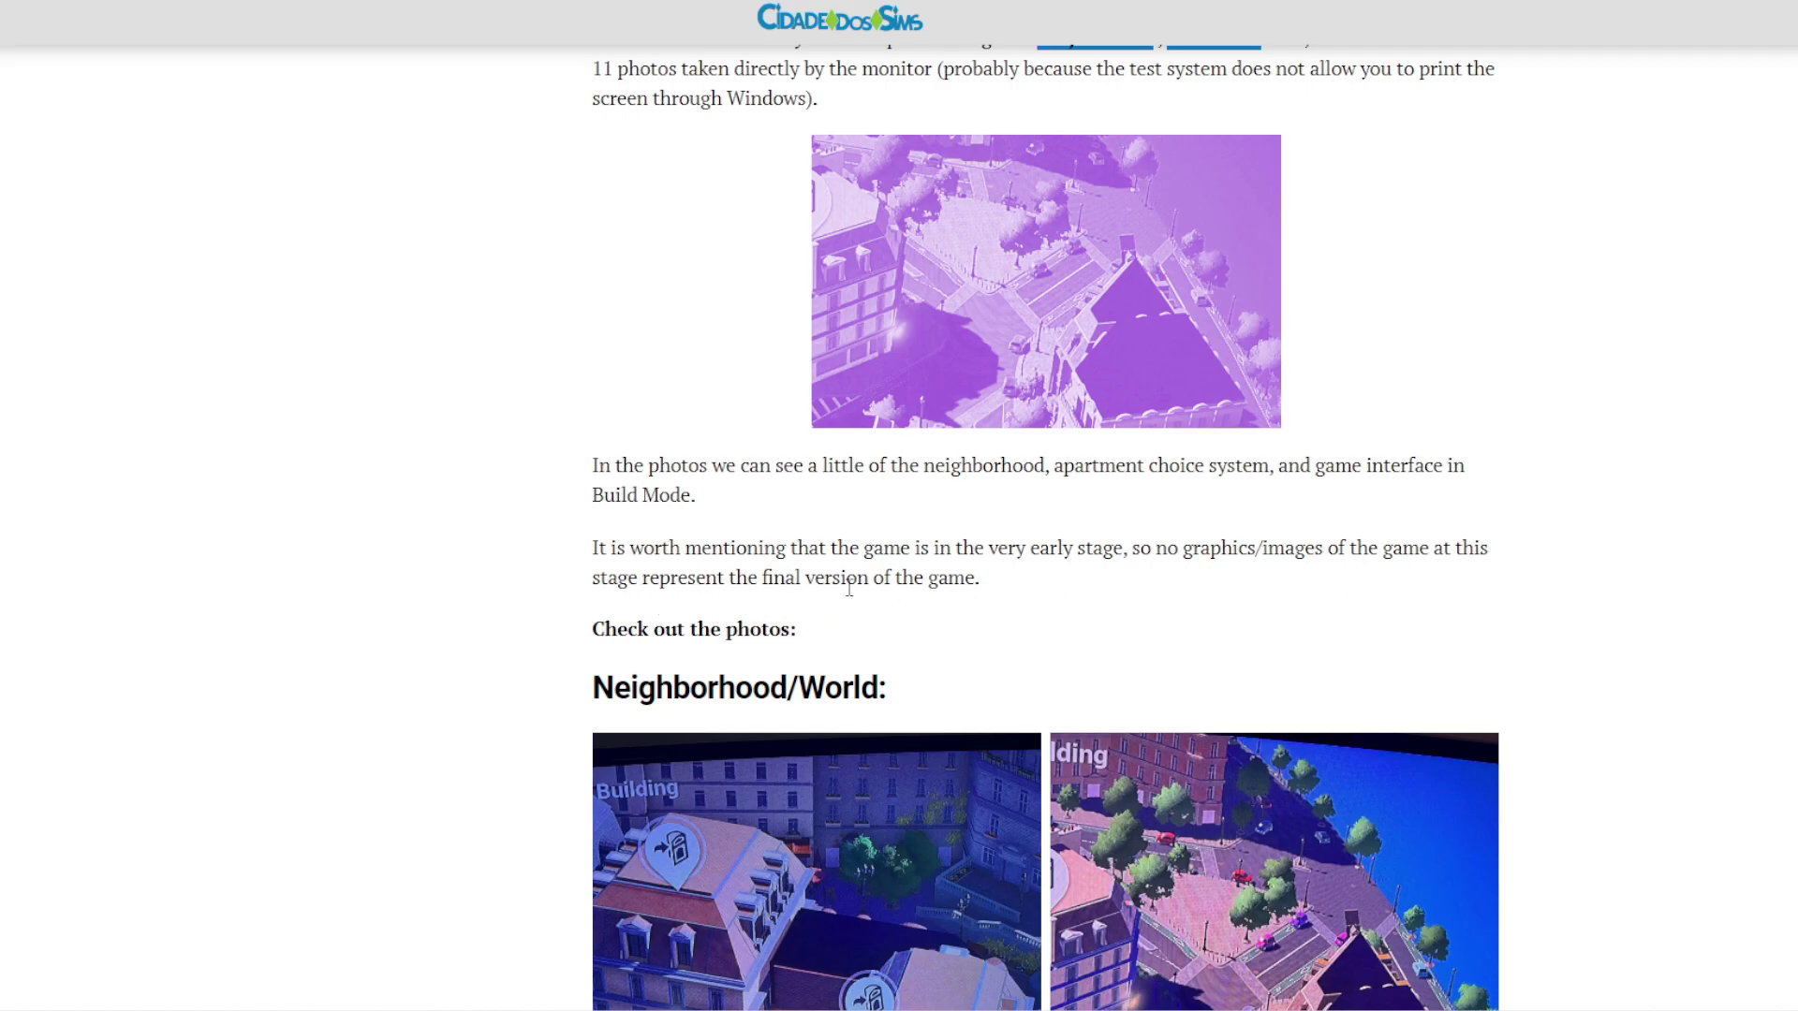
{"action": "scroll", "coordinate": [957, 656], "scroll_direction": "down", "scroll_amount": 3}
{"action": "scroll", "coordinate": [957, 656], "scroll_direction": "down", "scroll_amount": 3}
{"action": "scroll", "coordinate": [957, 656], "scroll_direction": "down", "scroll_amount": 1}
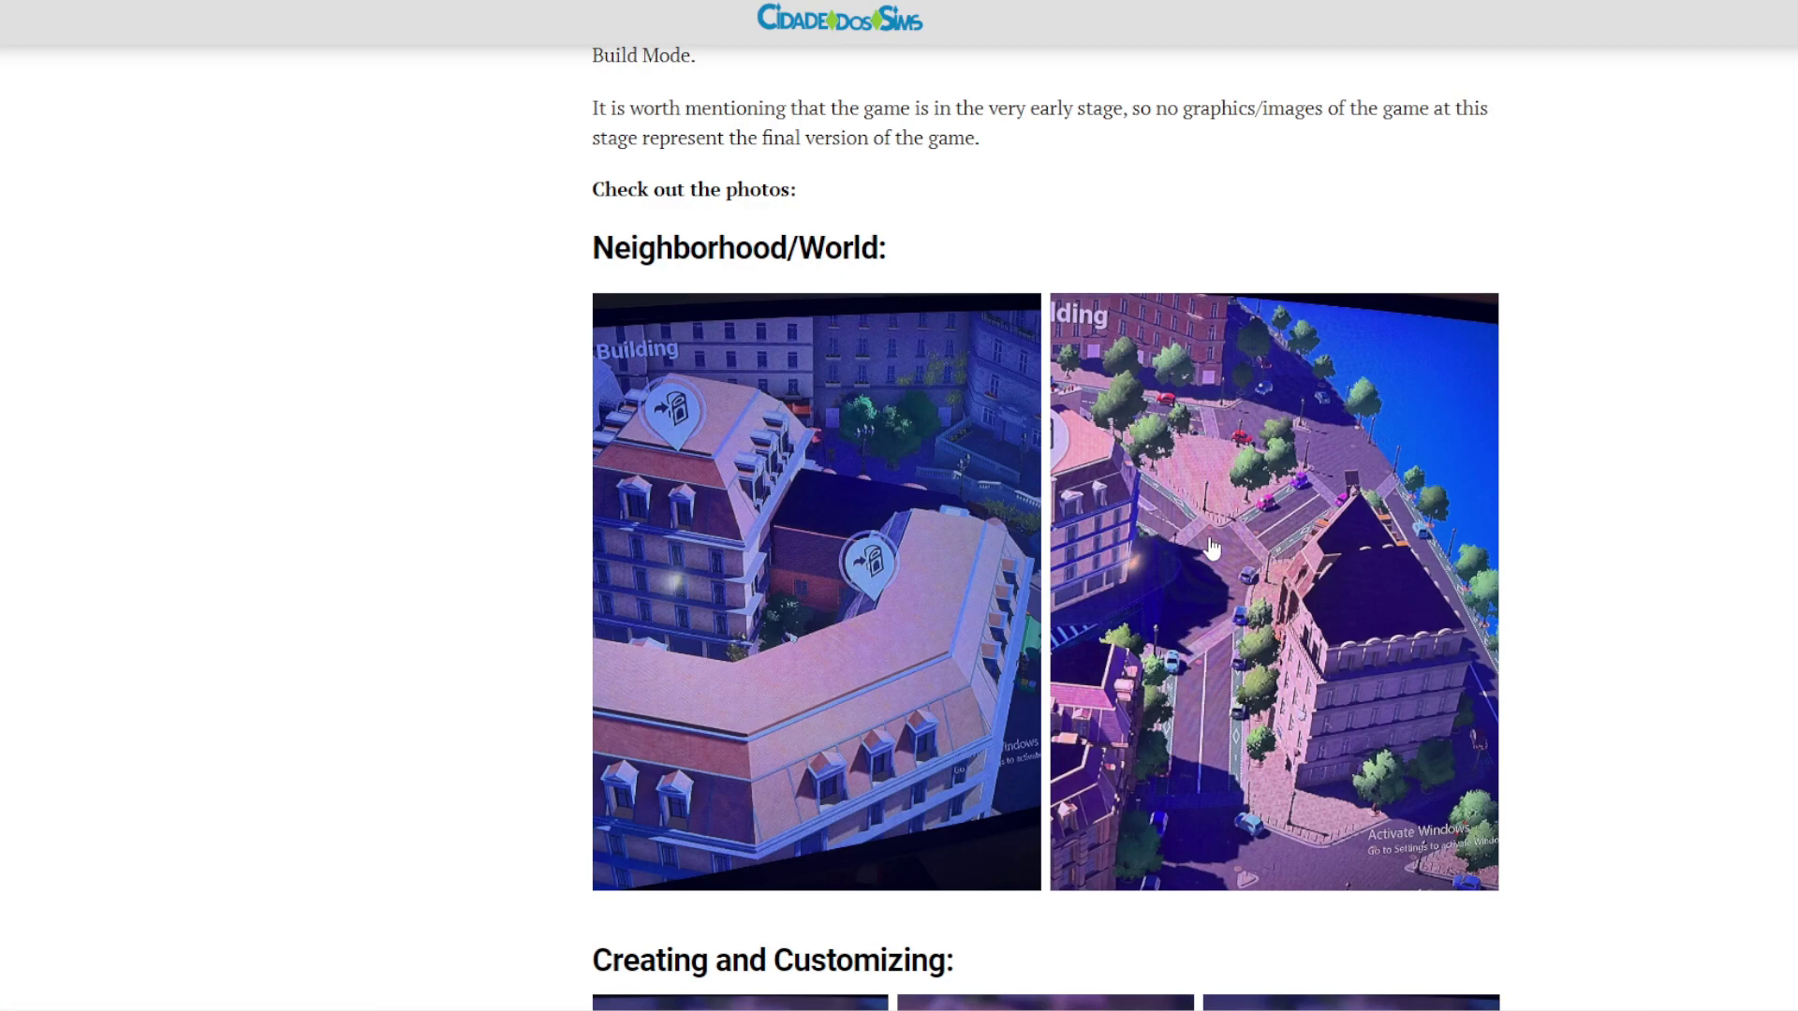
{"action": "scroll", "coordinate": [1265, 562], "scroll_direction": "down", "scroll_amount": 1}
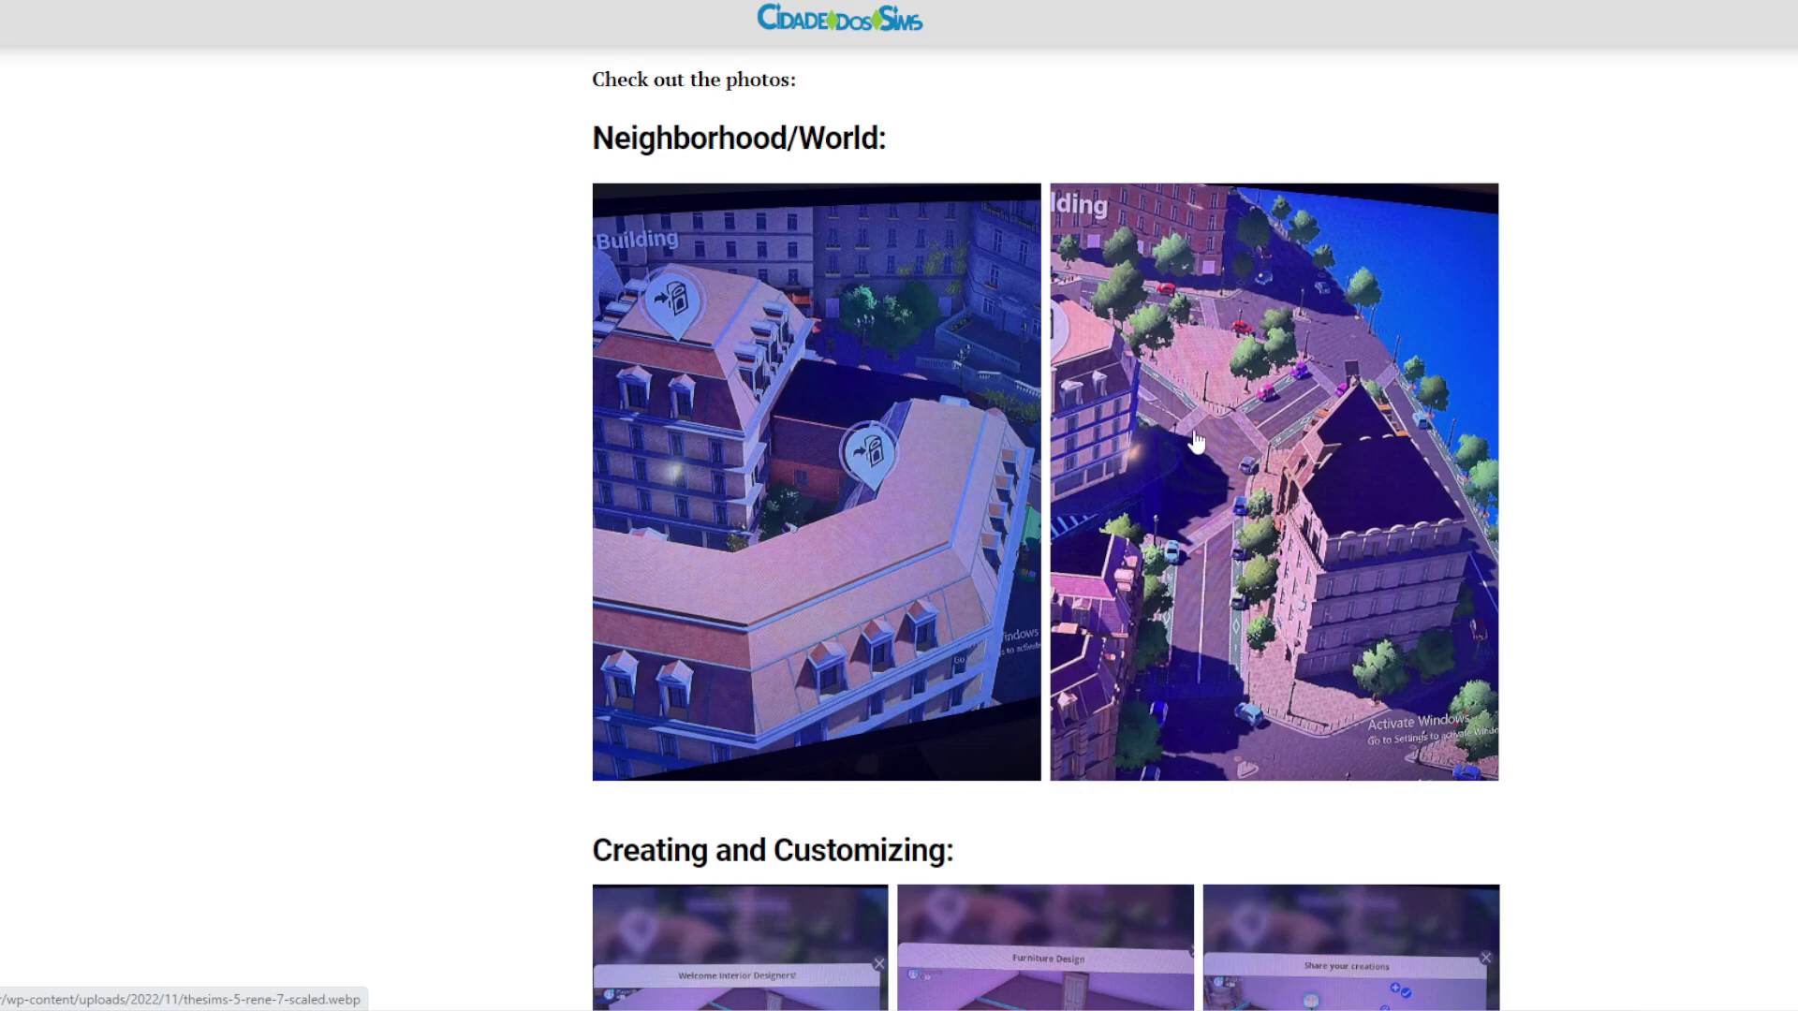
- Enlarge the street-intersection Neighborhood/World photo with the tall corner building and trees
{"action": "left_click", "coordinate": [1280, 517]}
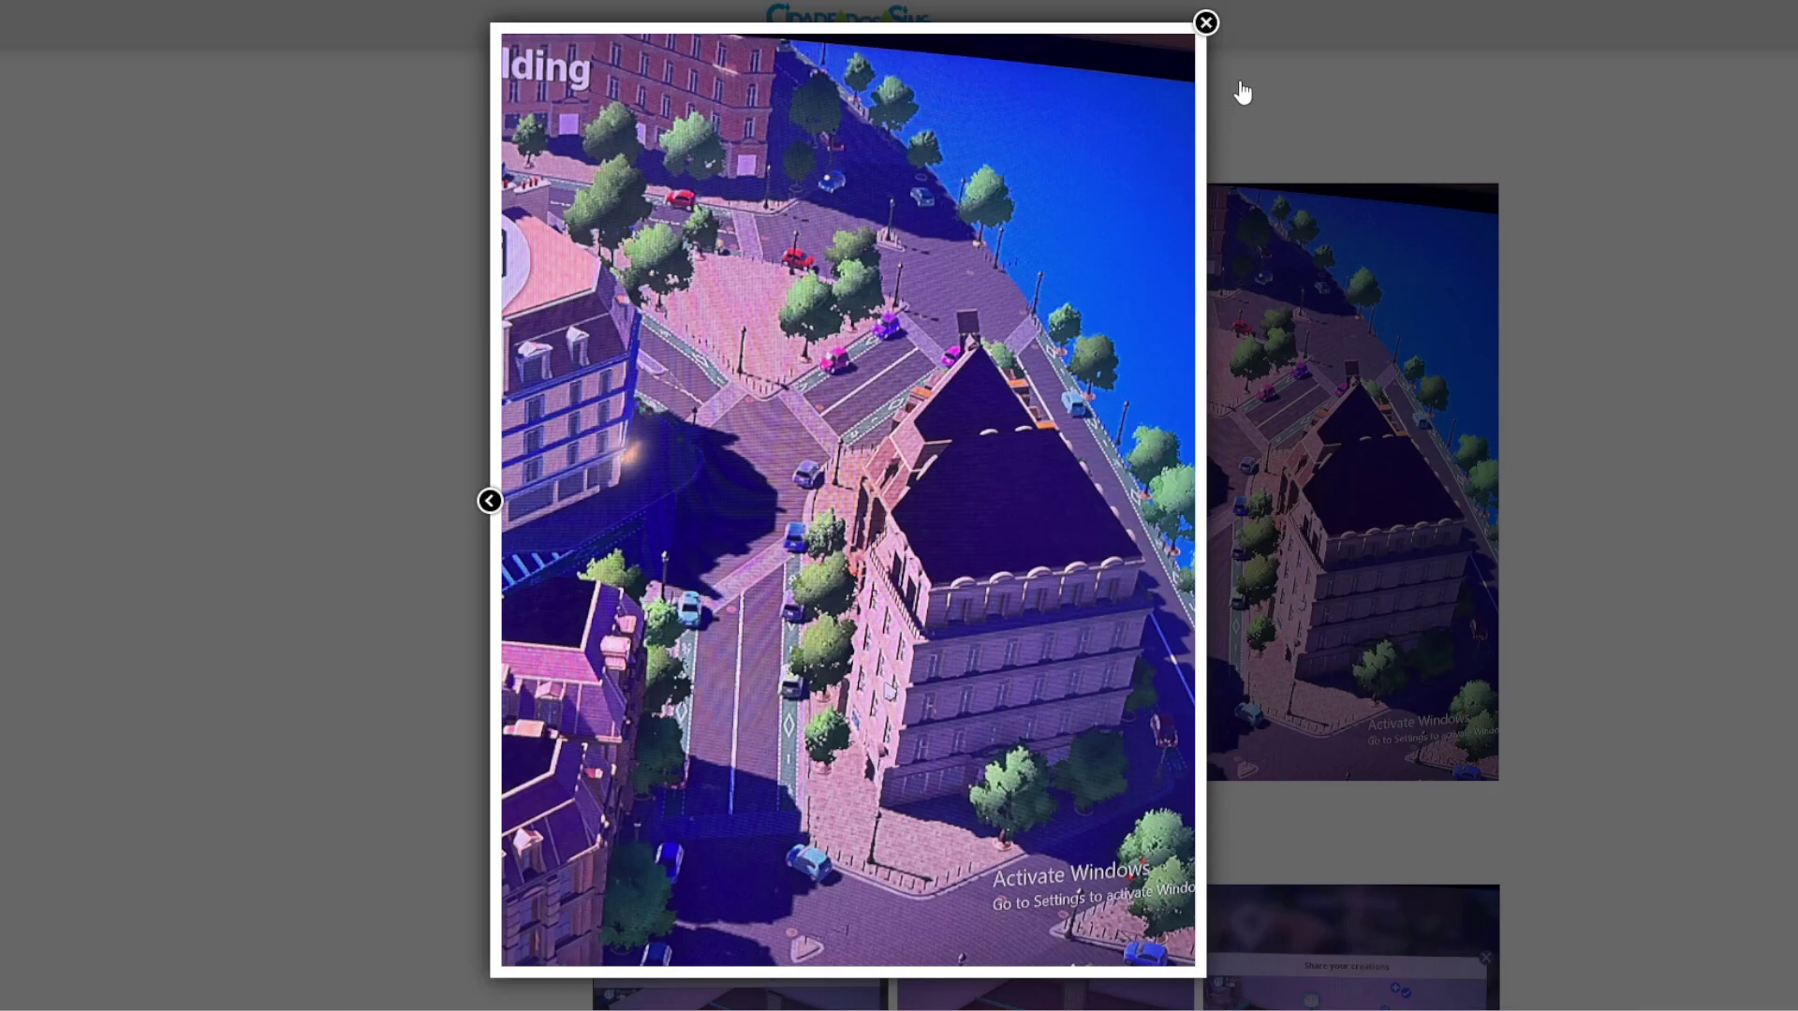
- View the L-shaped rooftop Neighborhood/World photo enlarged, then close the gallery
{"action": "left_click", "coordinate": [1205, 23]}
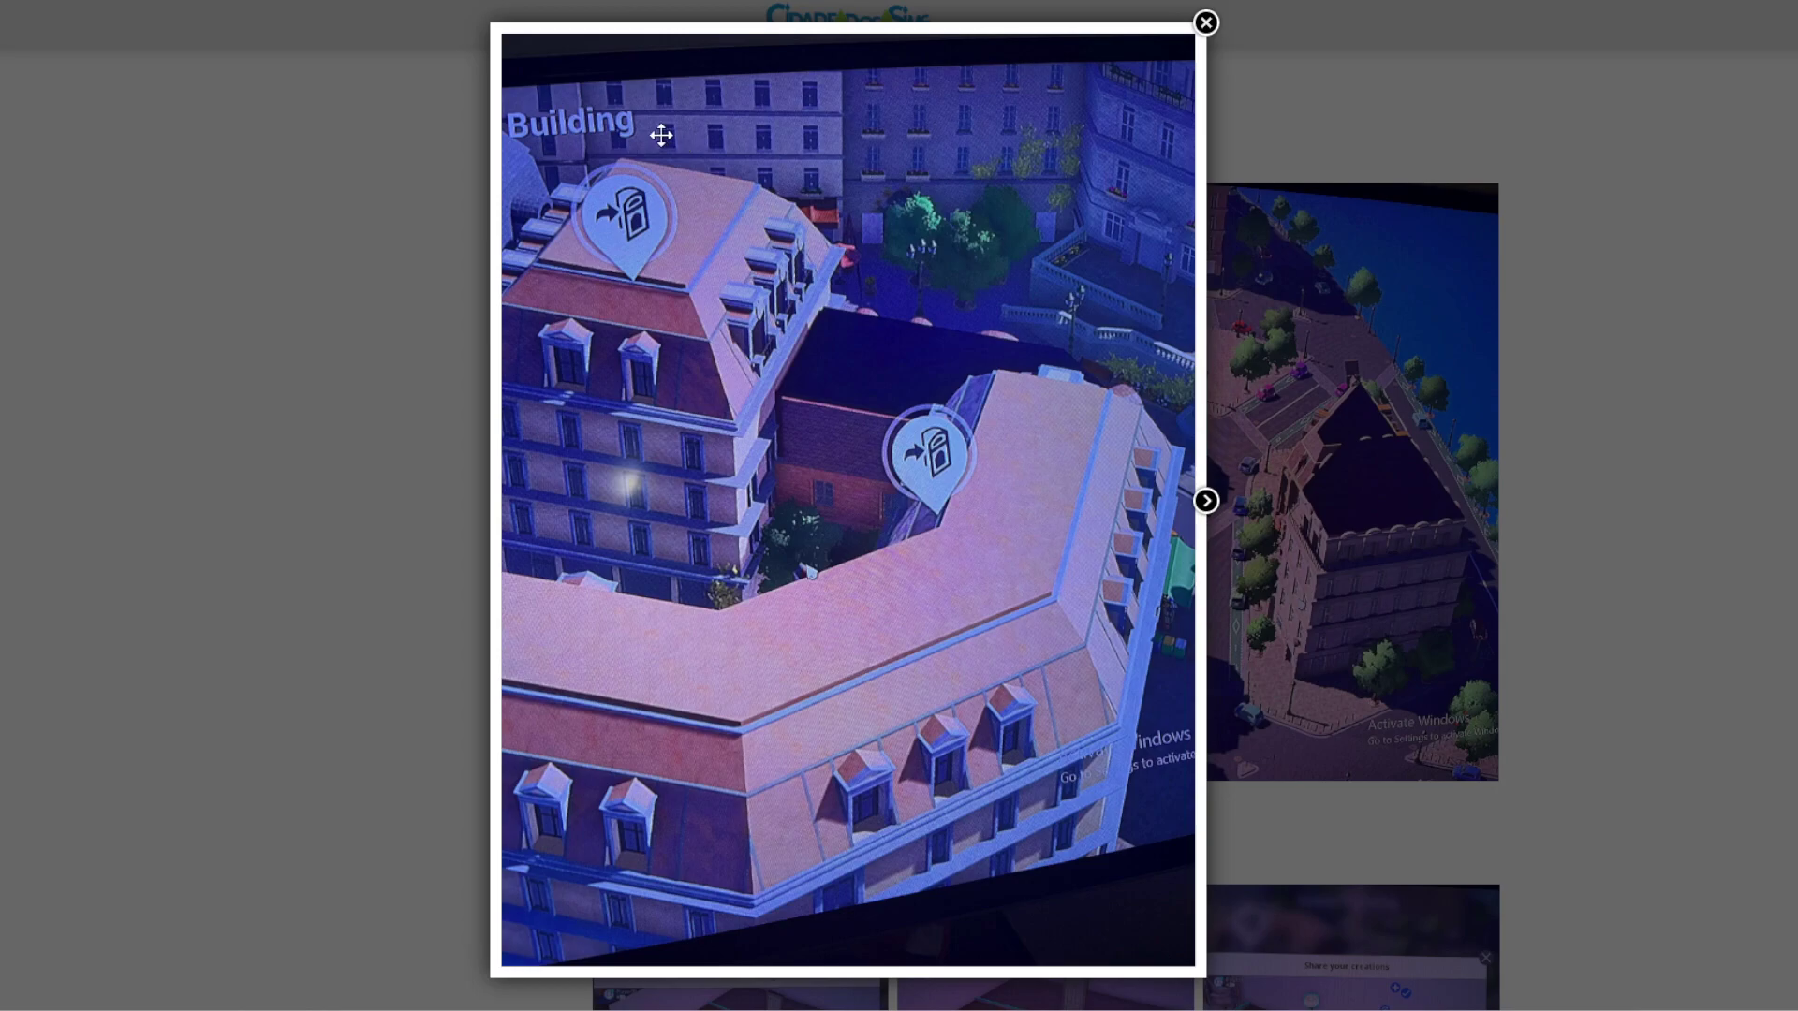
{"action": "left_click", "coordinate": [1206, 22]}
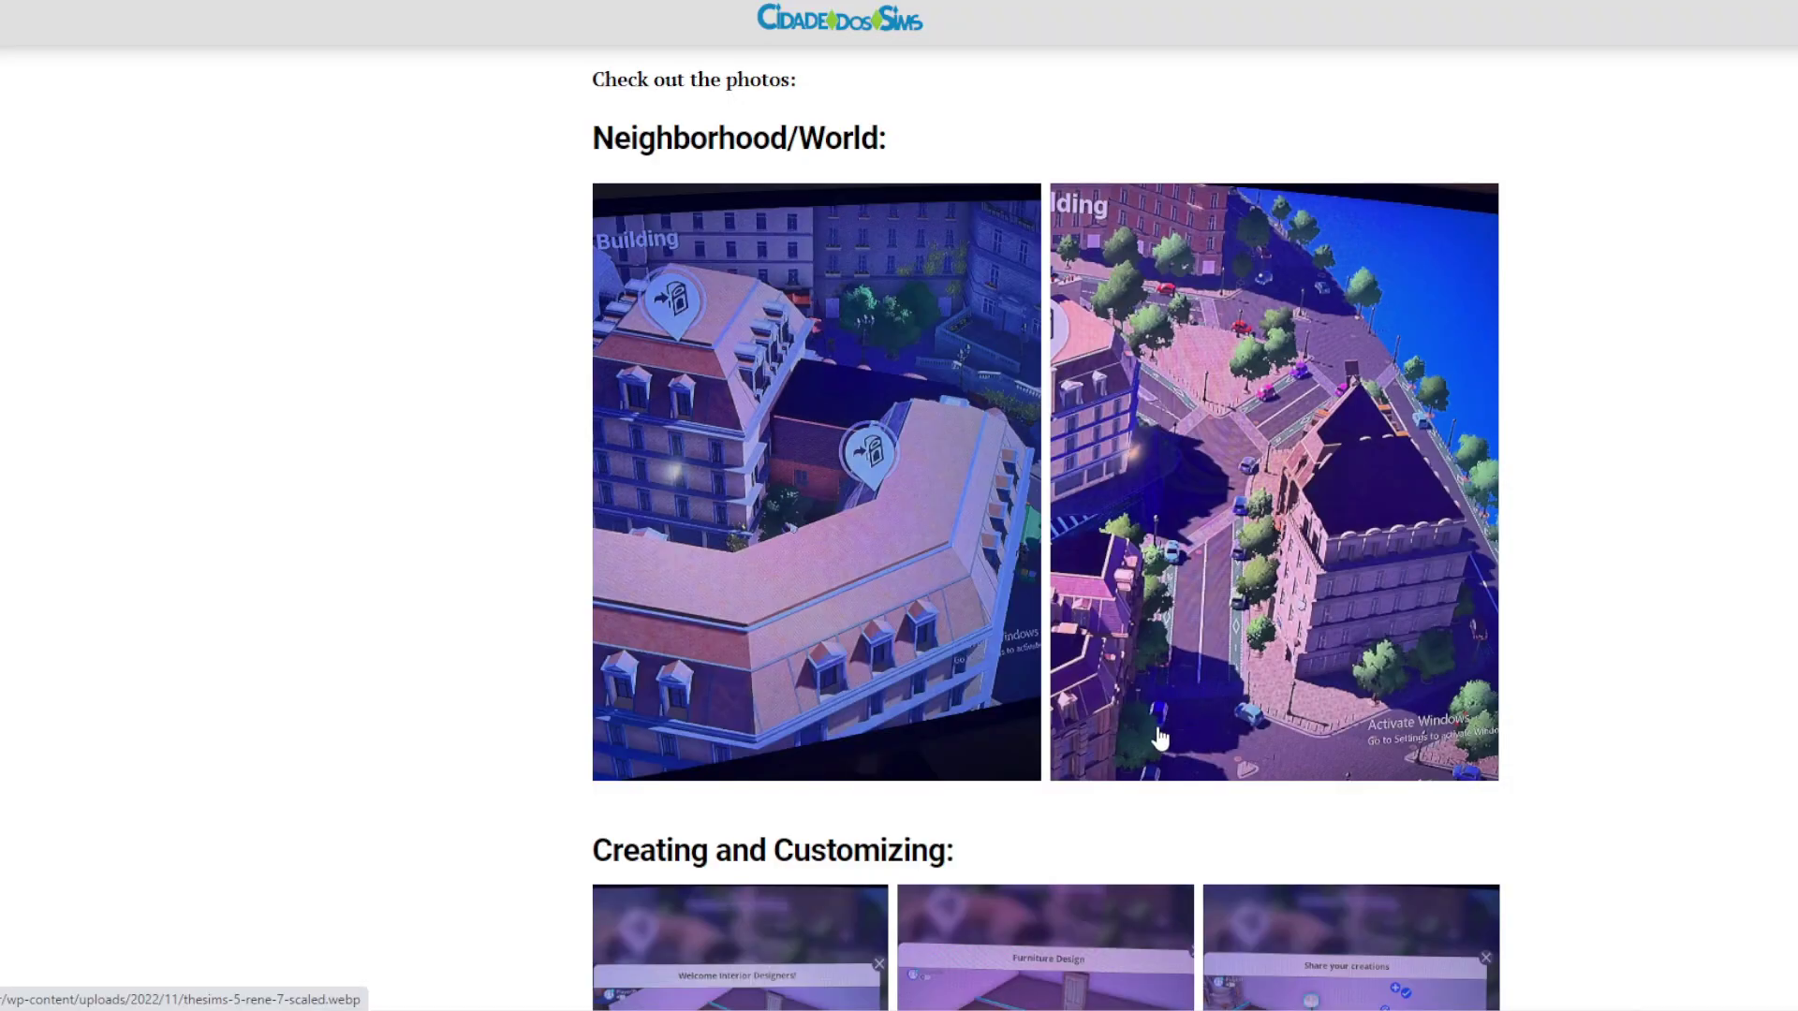
{"action": "scroll", "coordinate": [1208, 782], "scroll_direction": "down", "scroll_amount": 3}
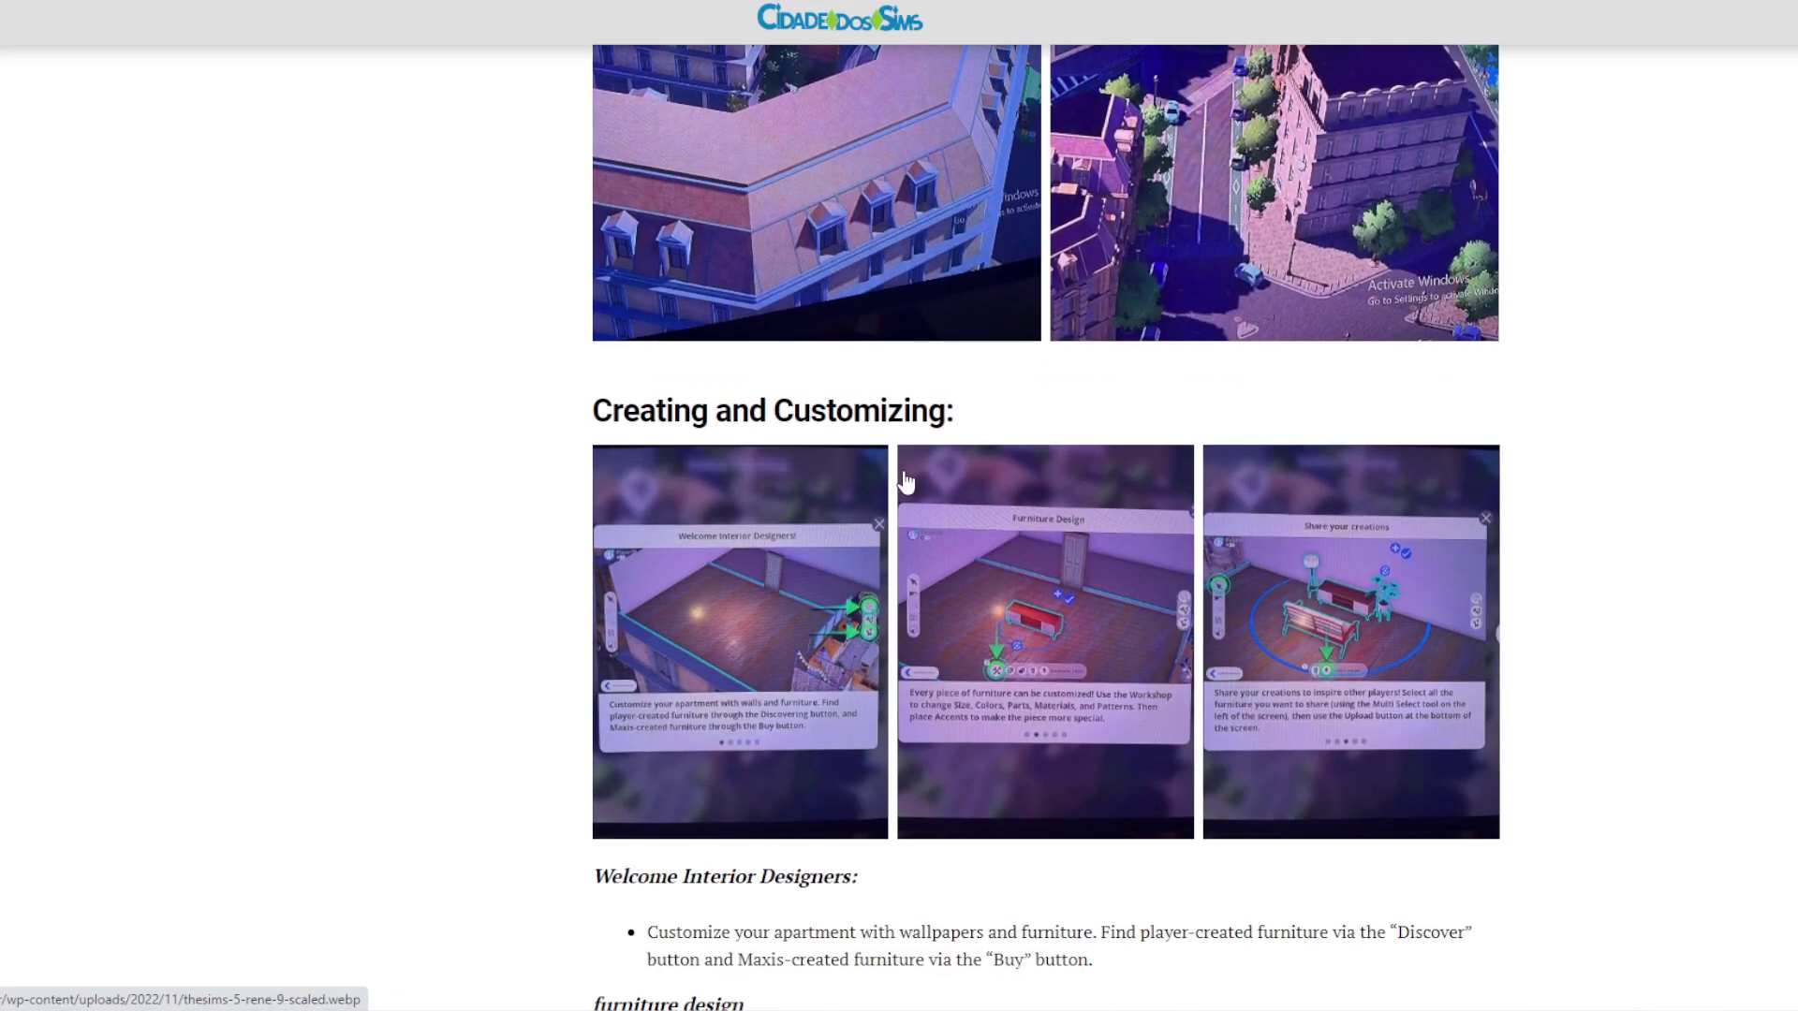
- Enlarge the 'Welcome Interior Designers!' screenshot from Creating and Customizing
{"action": "left_click", "coordinate": [702, 626]}
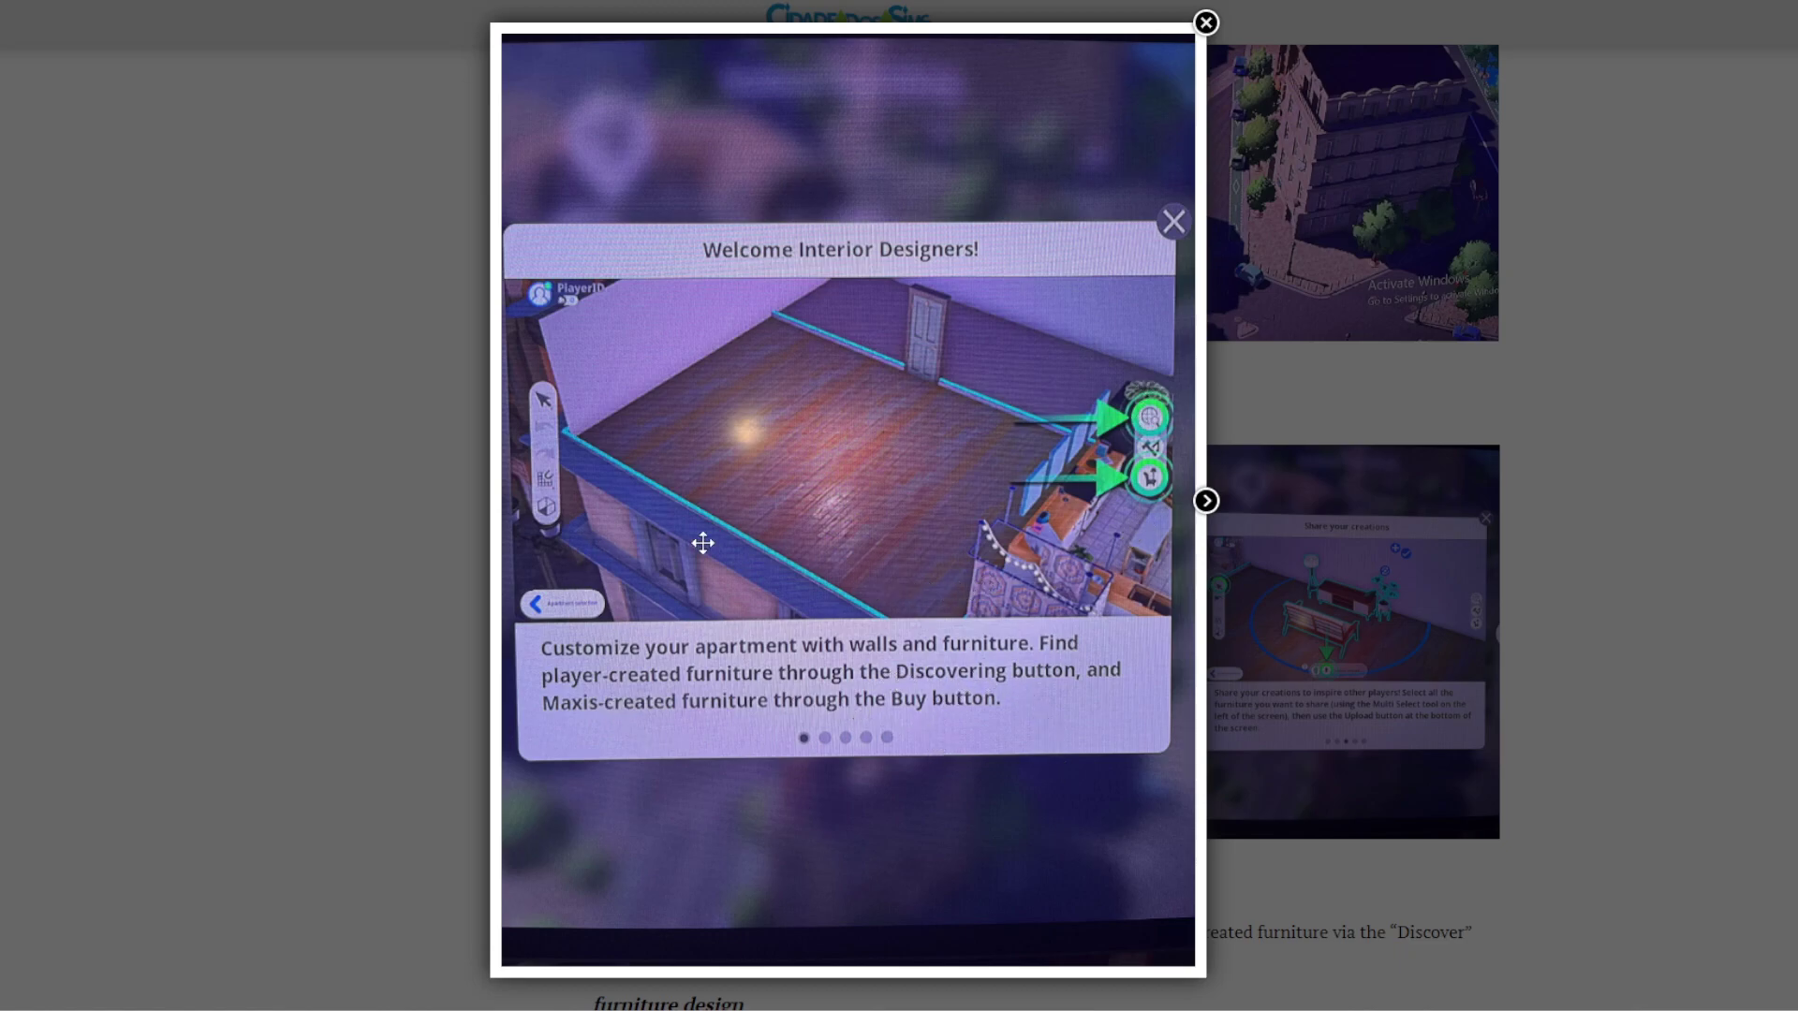
- Step through the Furniture Design and Share Your Creations screenshots, then close the gallery
{"action": "left_click", "coordinate": [1207, 502]}
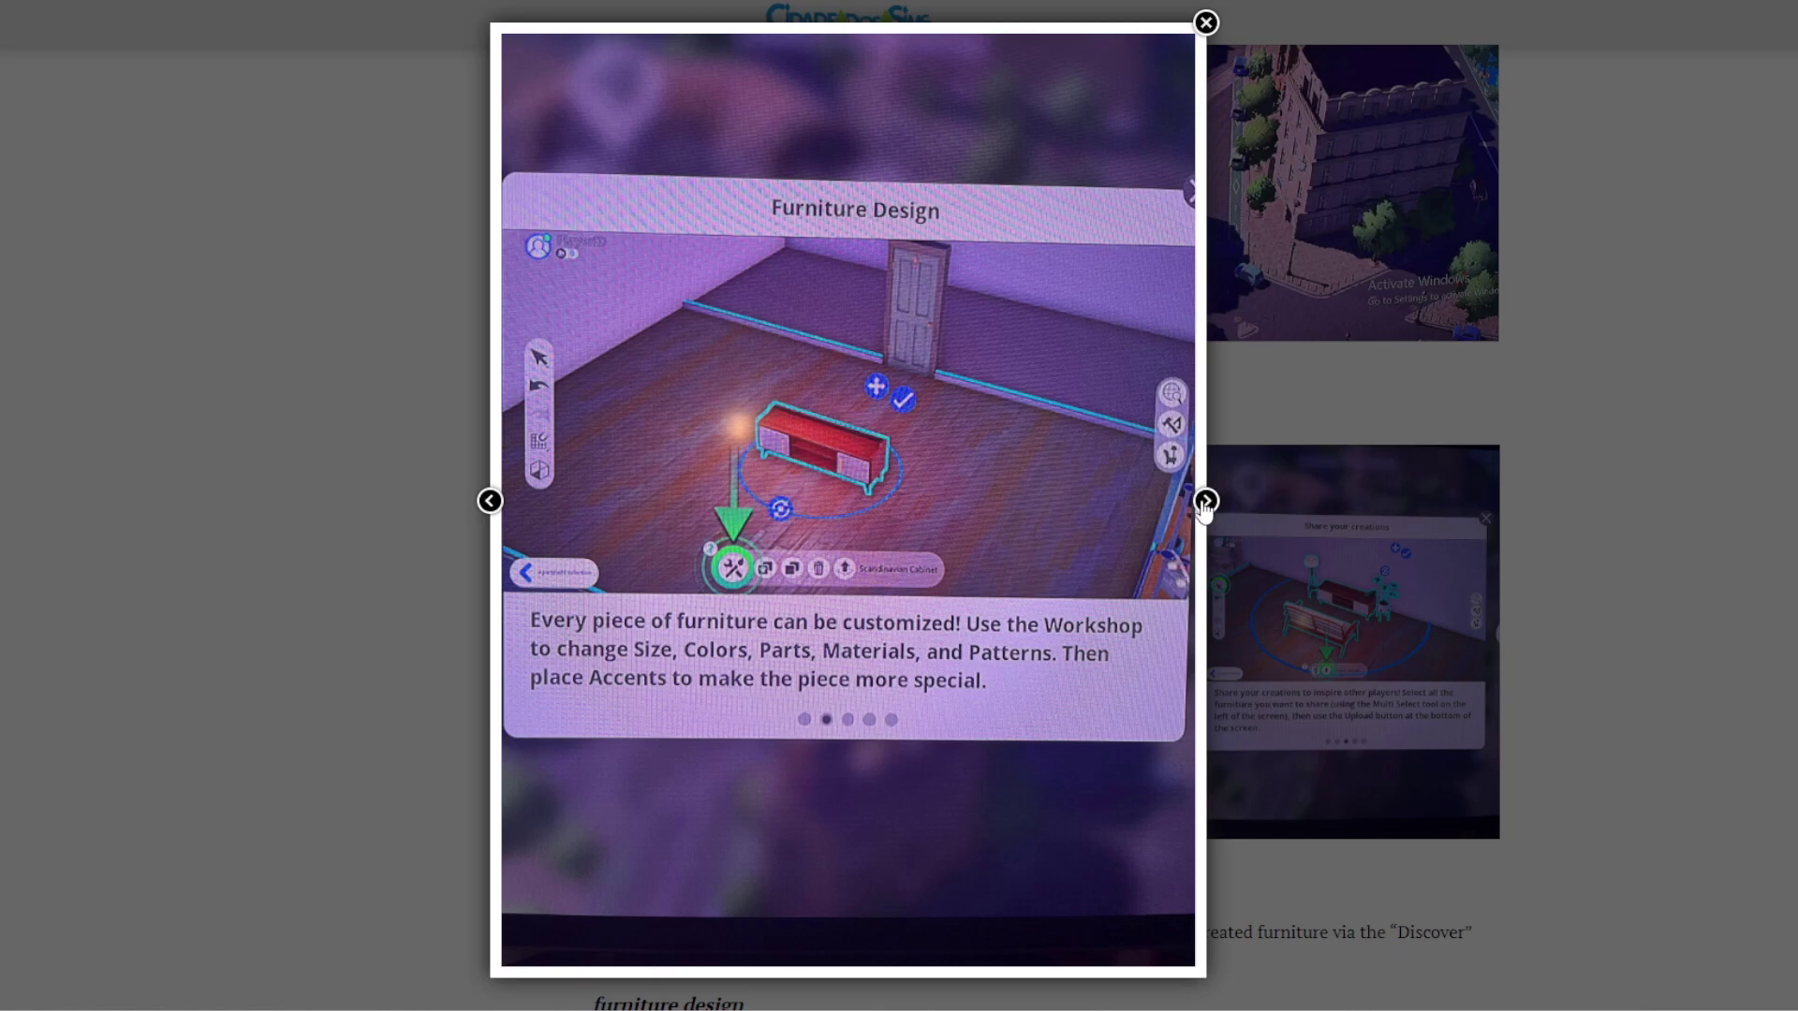
{"action": "left_click", "coordinate": [1206, 503]}
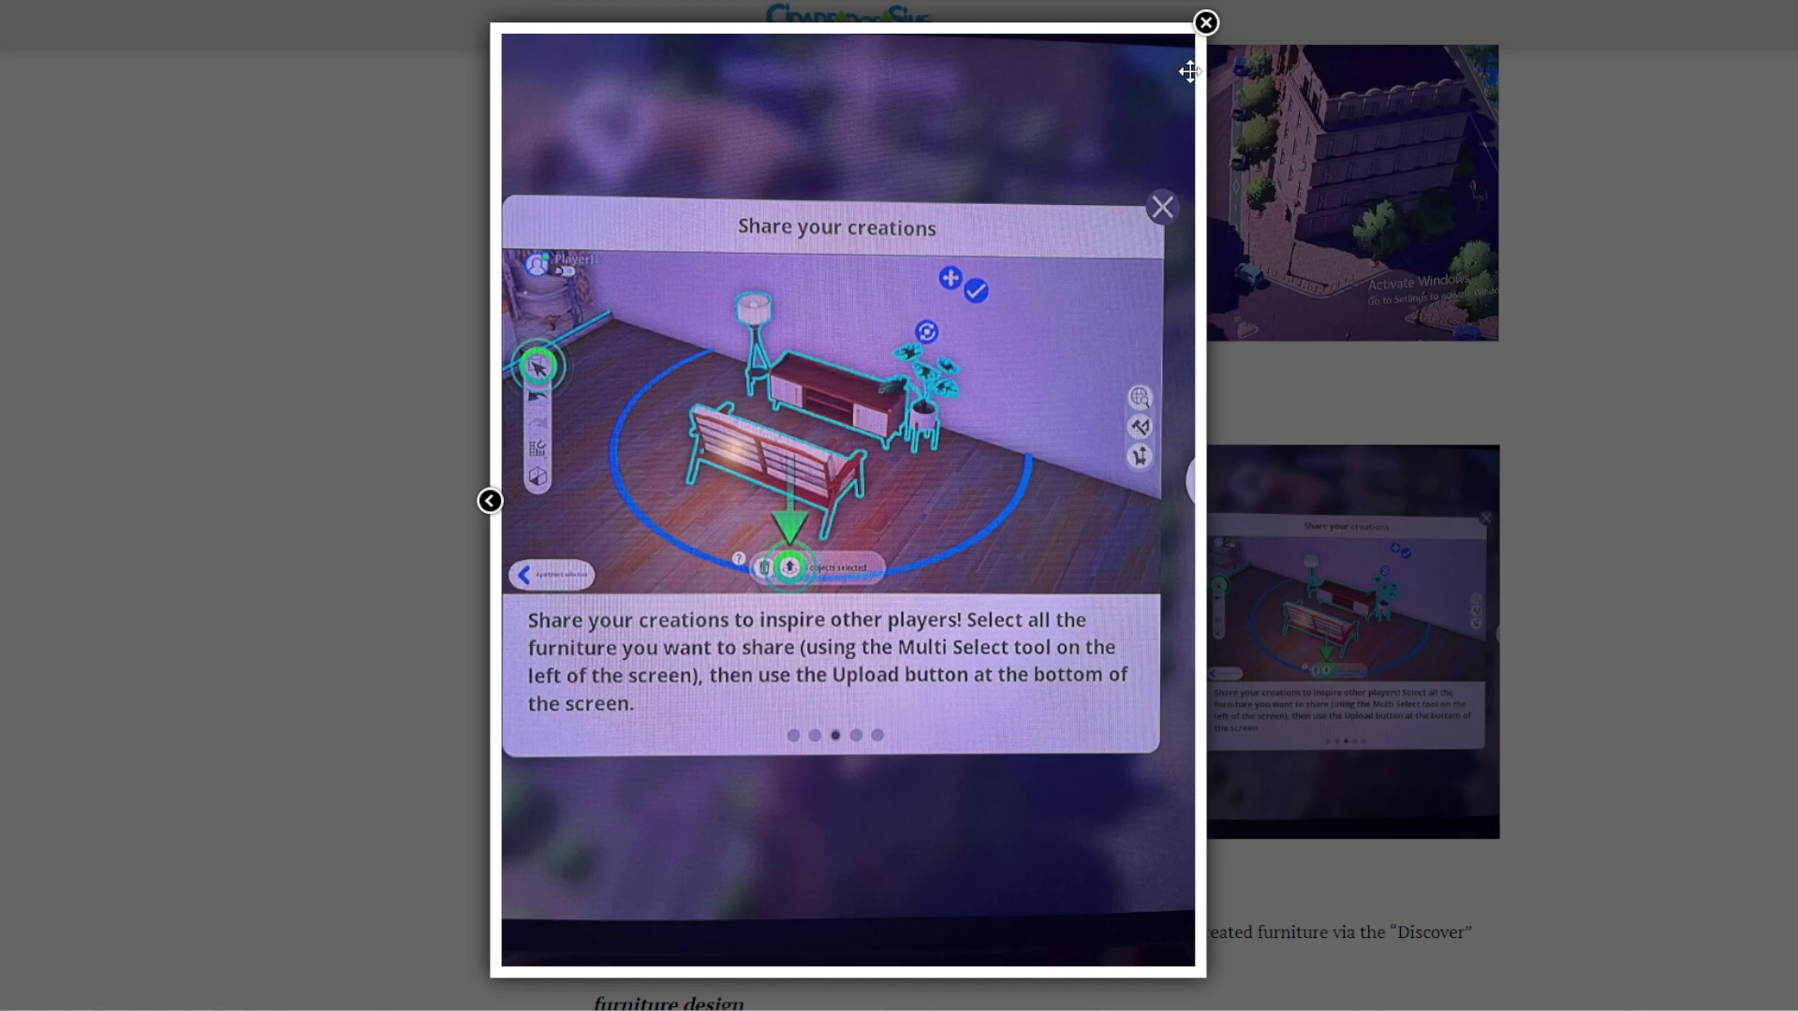
{"action": "left_click", "coordinate": [1205, 23]}
{"action": "scroll", "coordinate": [1067, 730], "scroll_direction": "down", "scroll_amount": 5}
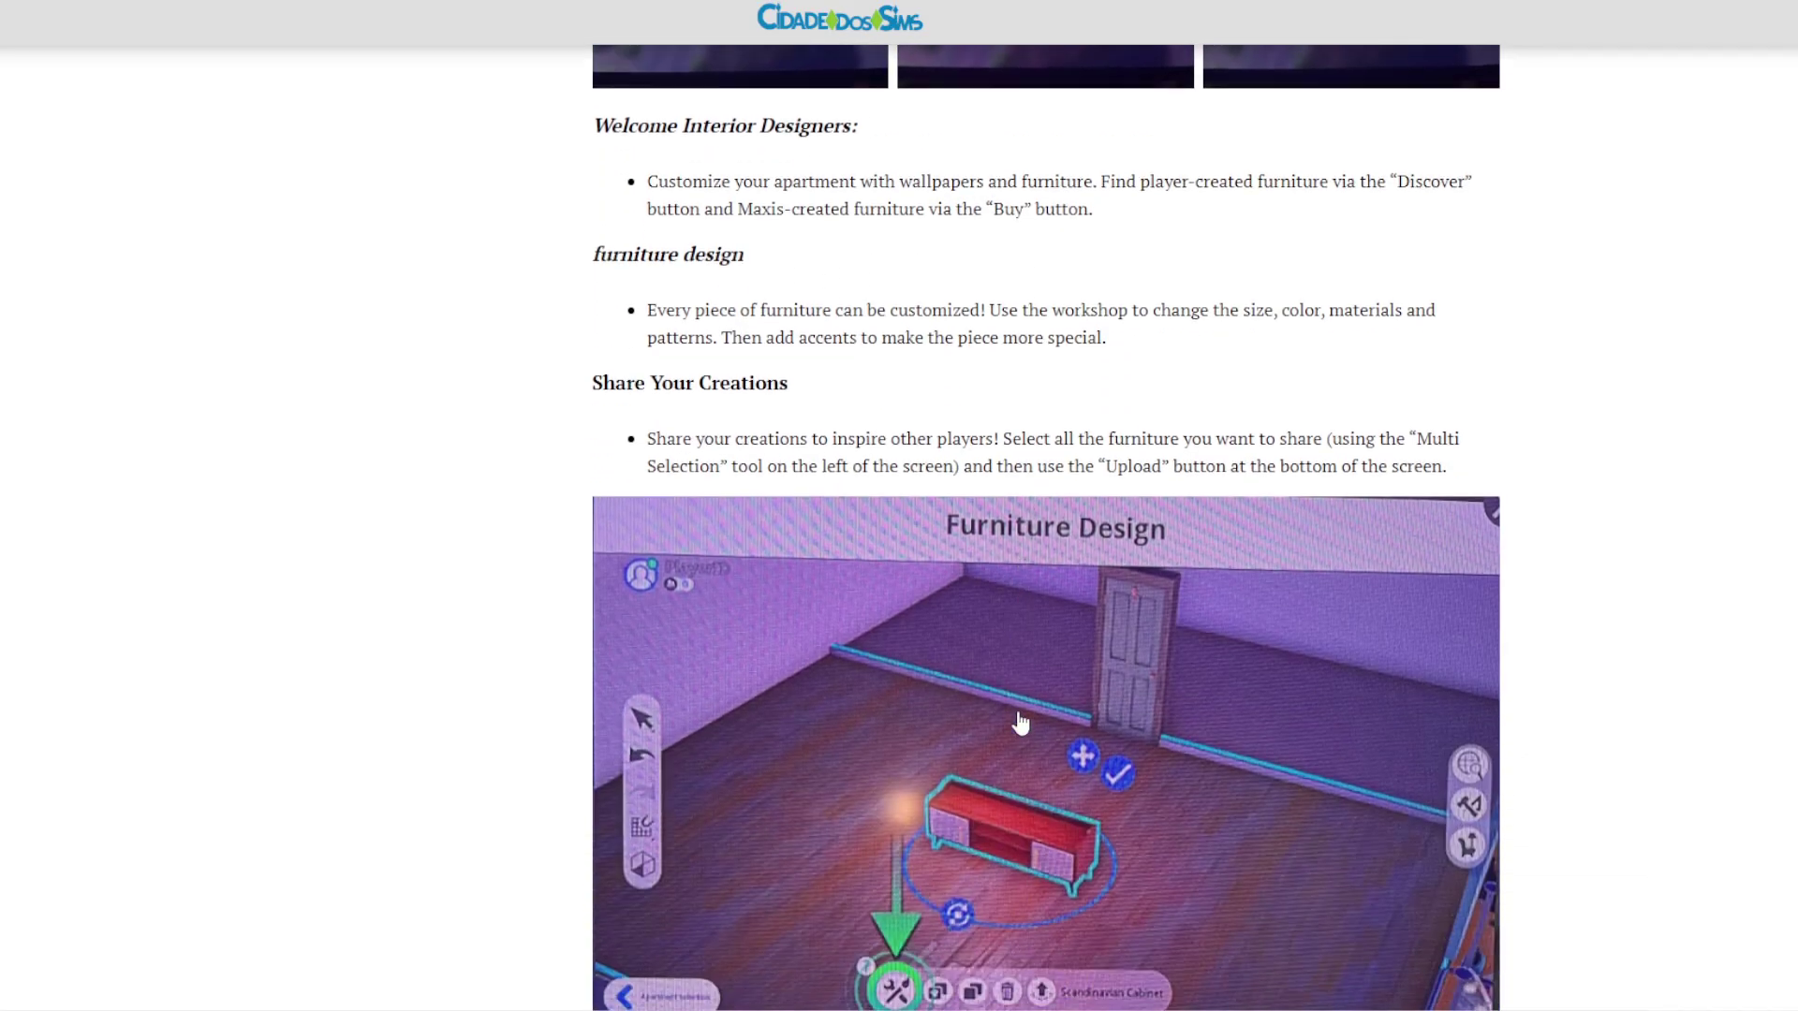
{"action": "scroll", "coordinate": [1069, 731], "scroll_direction": "down", "scroll_amount": 5}
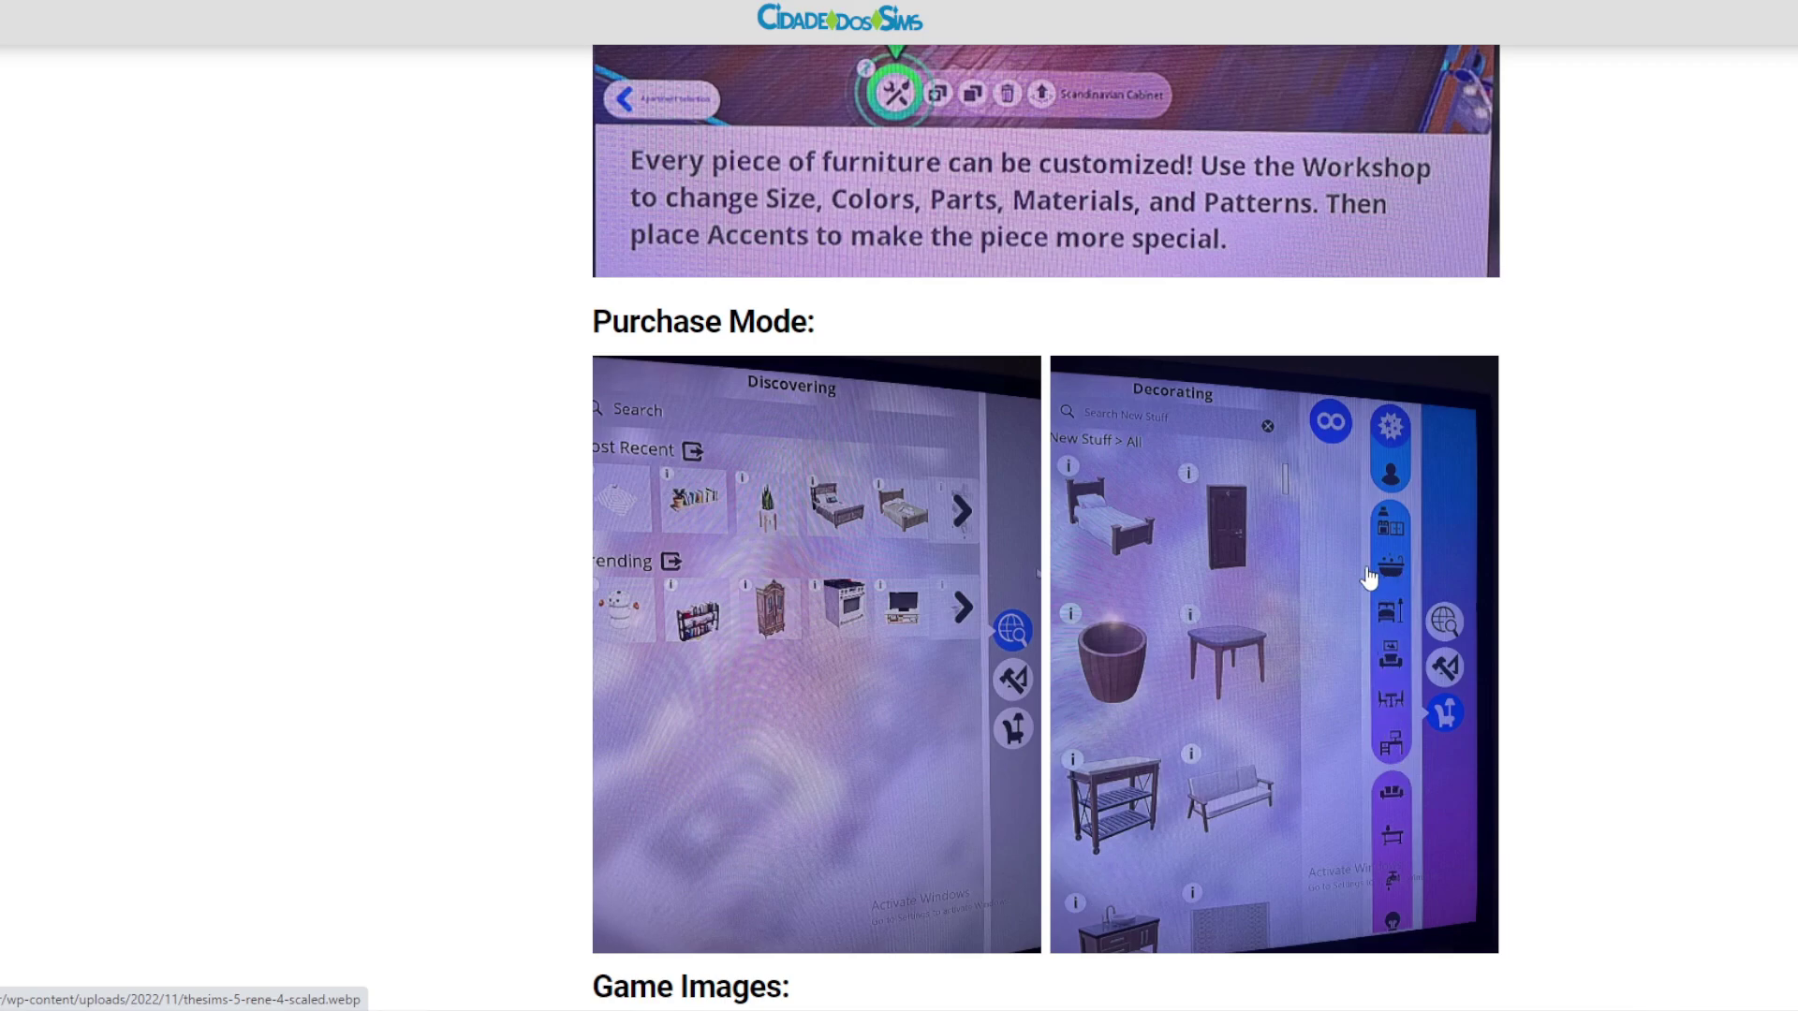
{"action": "scroll", "coordinate": [1269, 758], "scroll_direction": "down", "scroll_amount": 1}
{"action": "scroll", "coordinate": [1269, 760], "scroll_direction": "down", "scroll_amount": 3}
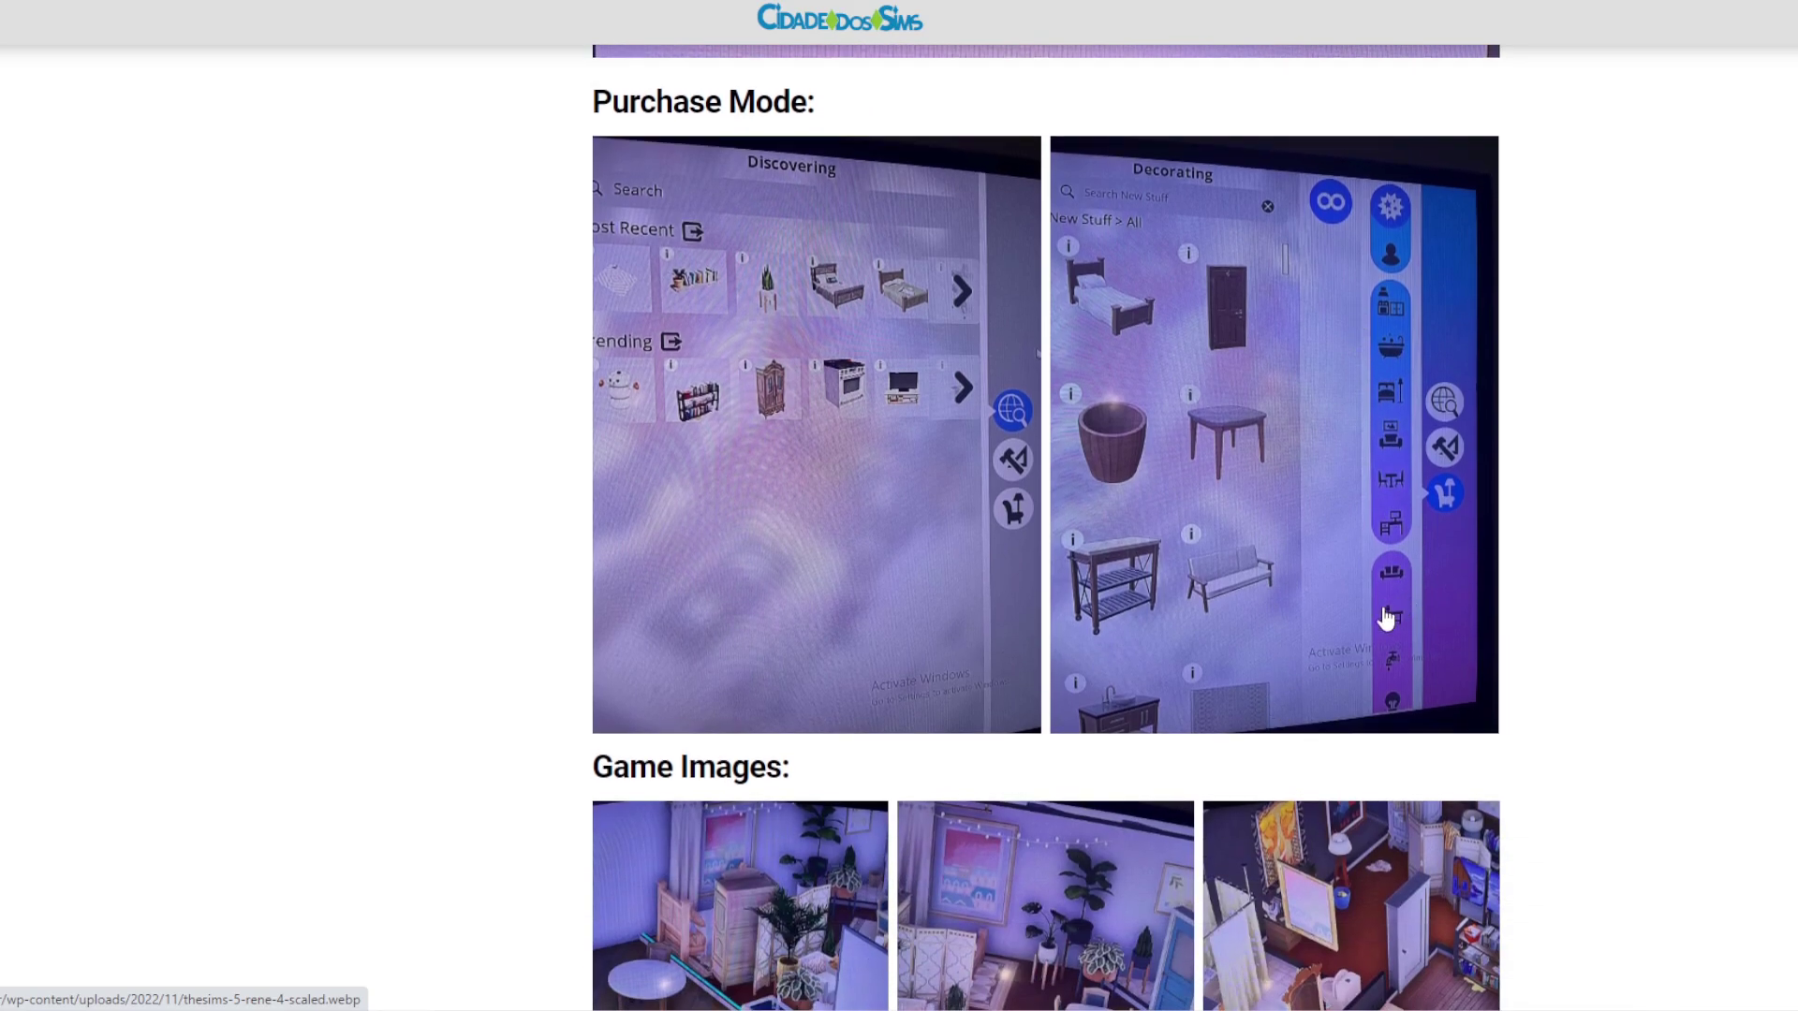
{"action": "scroll", "coordinate": [1264, 661], "scroll_direction": "down", "scroll_amount": 3}
{"action": "scroll", "coordinate": [1265, 661], "scroll_direction": "down", "scroll_amount": 2}
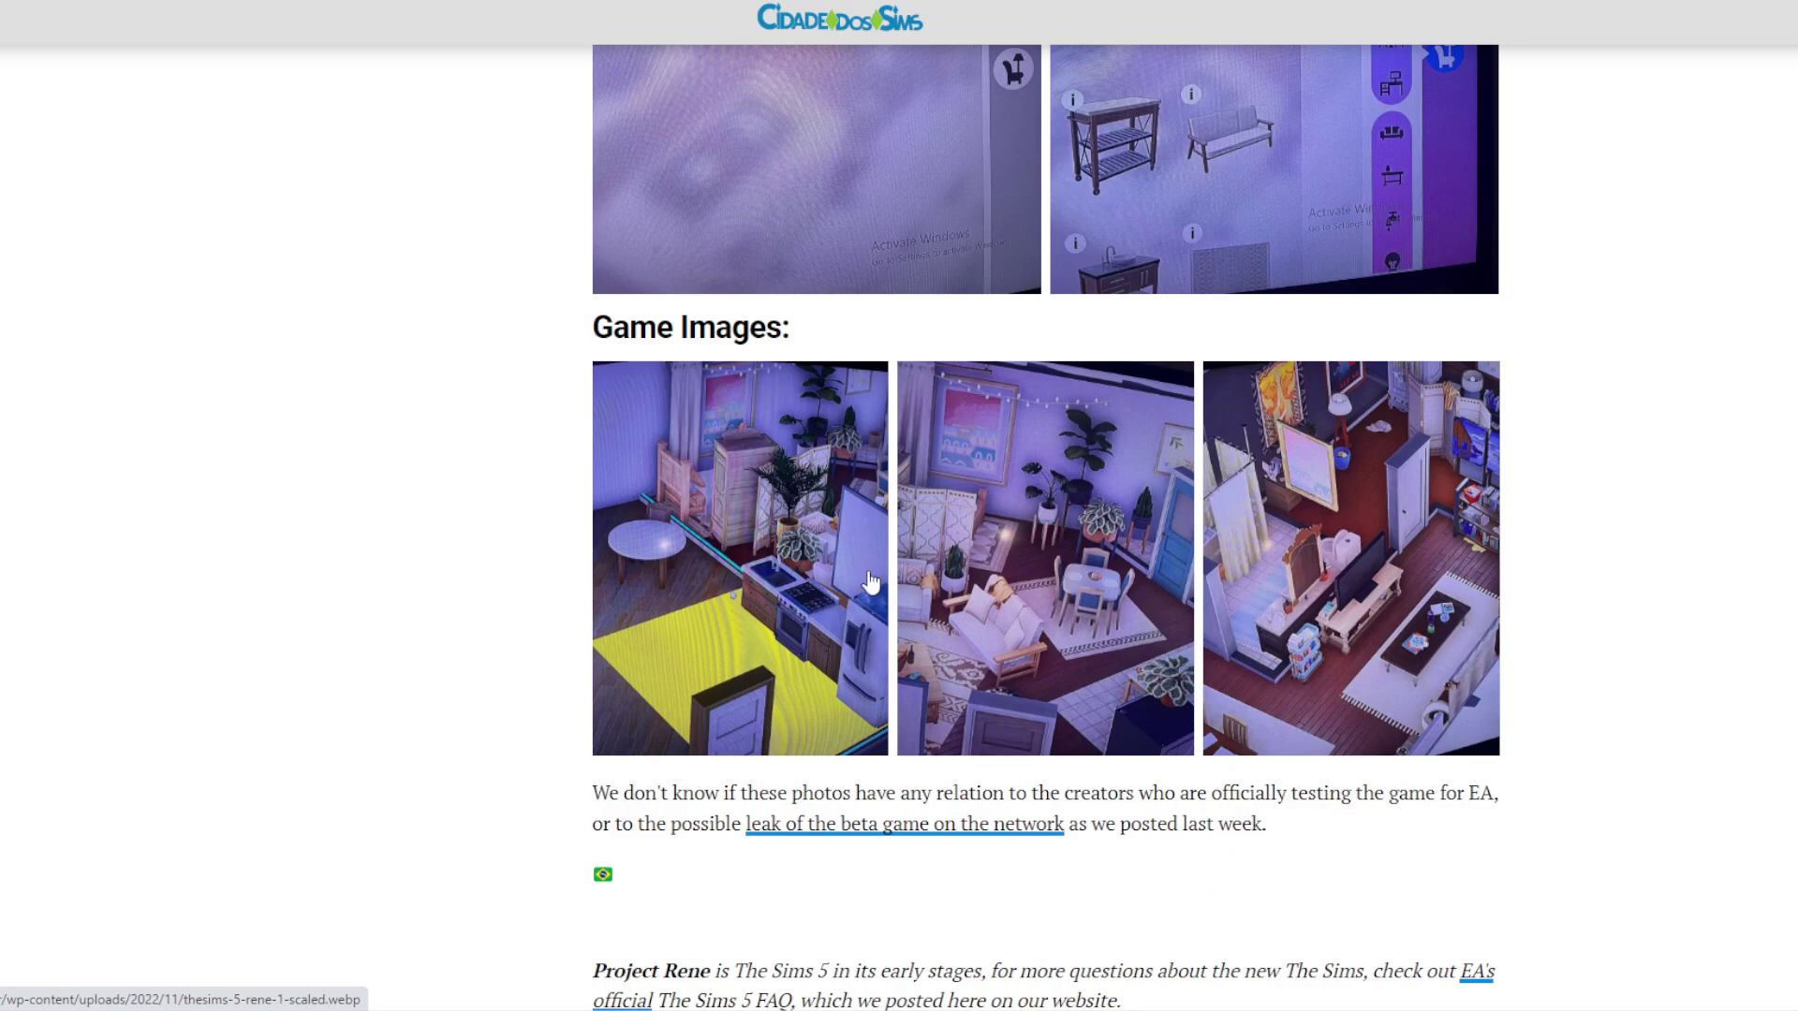
- Enlarge the first Game Images photo, the kitchen with plants and a round table
{"action": "left_click", "coordinate": [744, 590]}
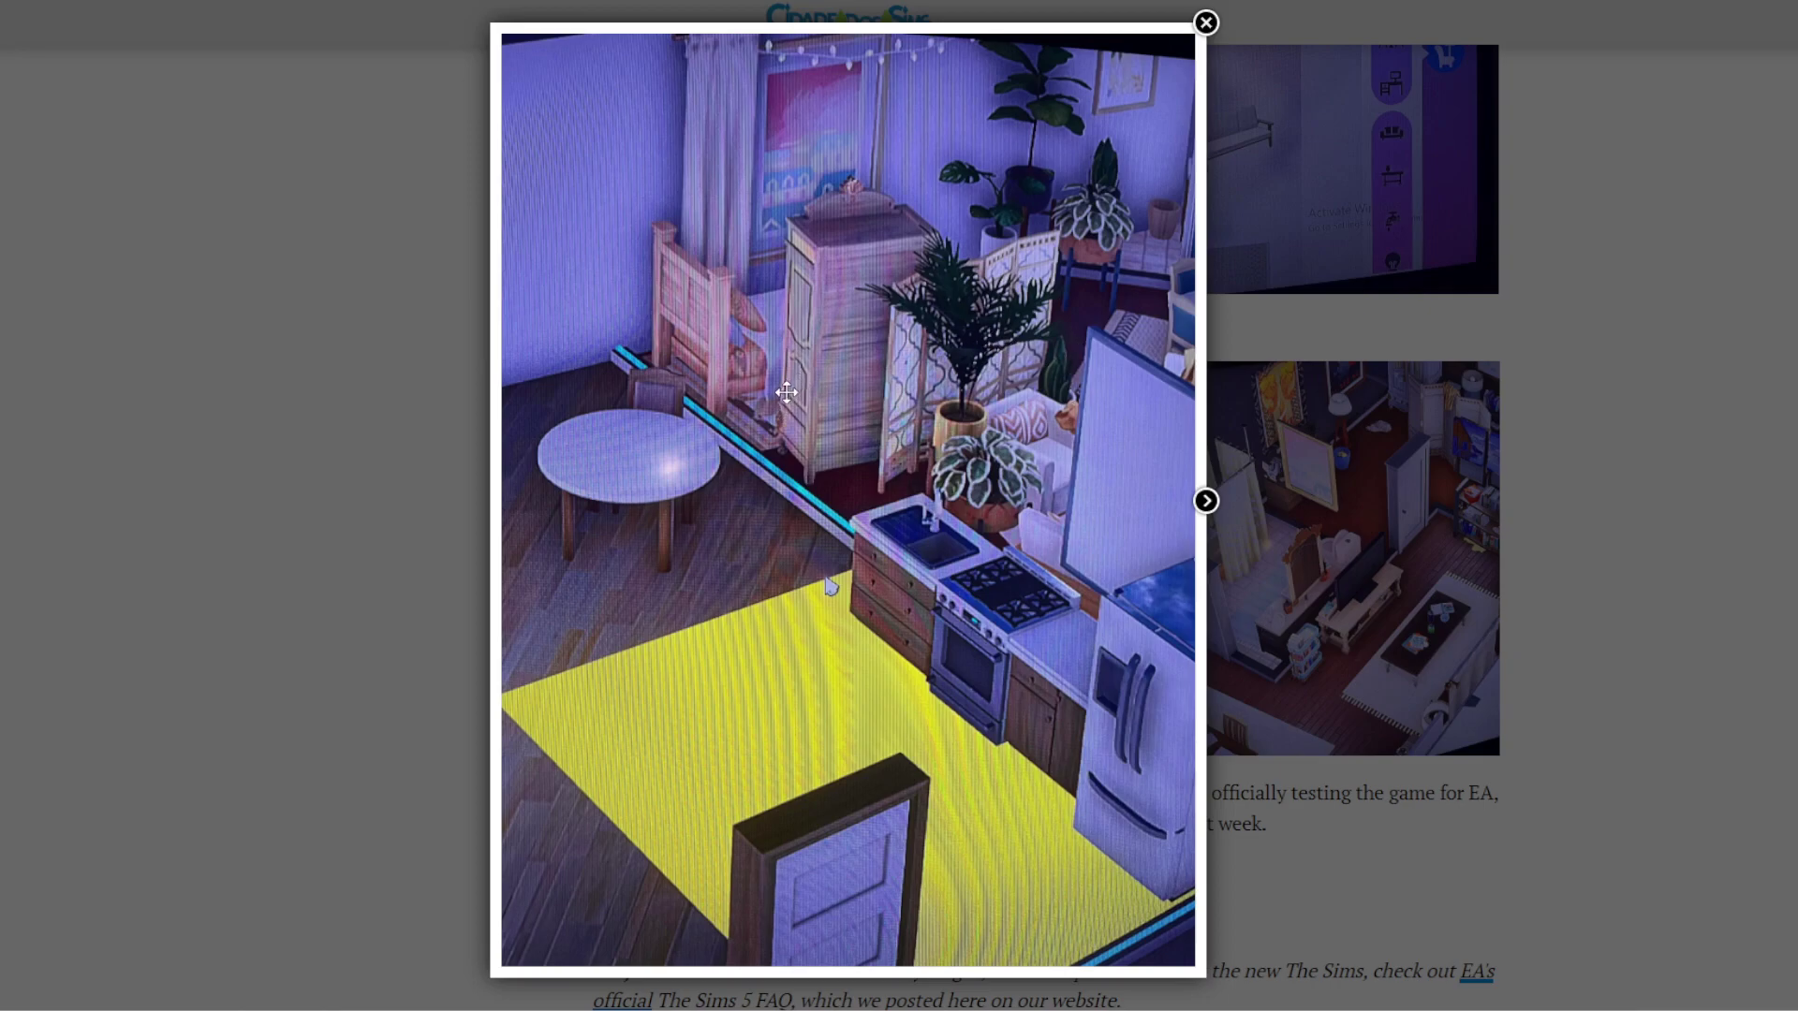
- Advance through the living-room photo to the last Game Images photo
{"action": "left_click", "coordinate": [1205, 500]}
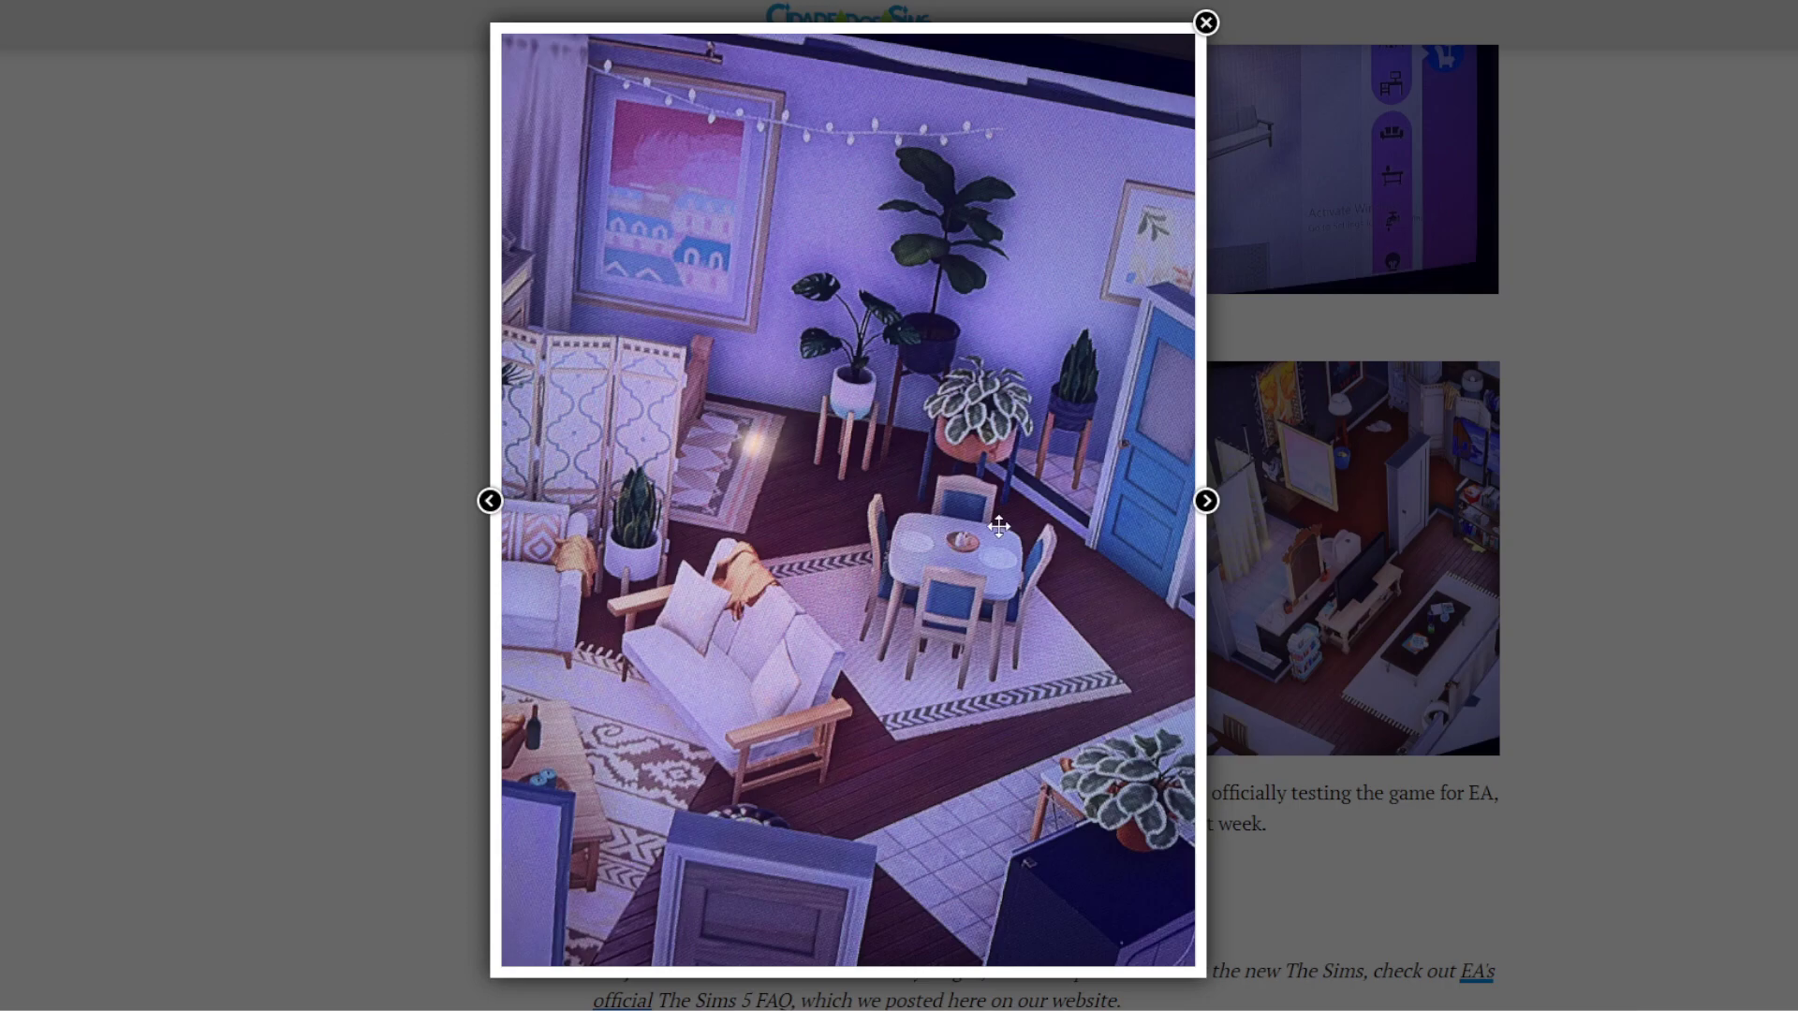
{"action": "left_click", "coordinate": [1206, 501]}
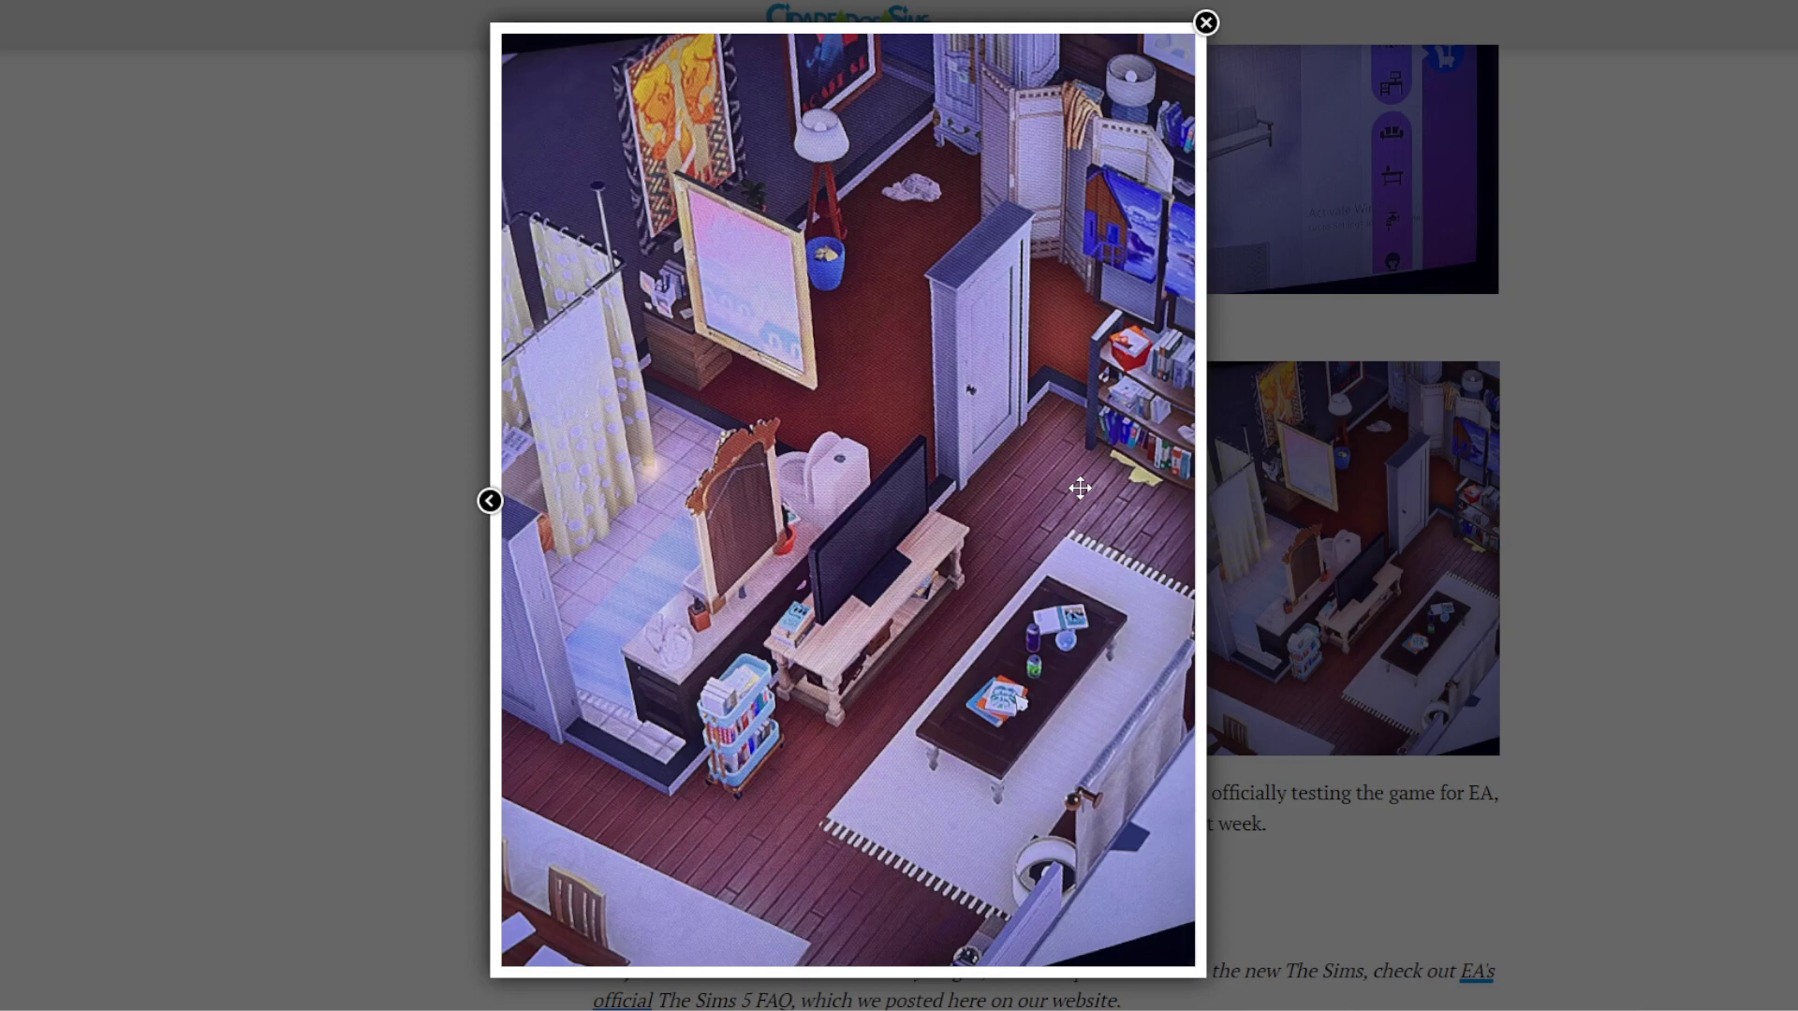
- Close the enlarged Game Images photo and return to the article
{"action": "left_click", "coordinate": [1206, 22]}
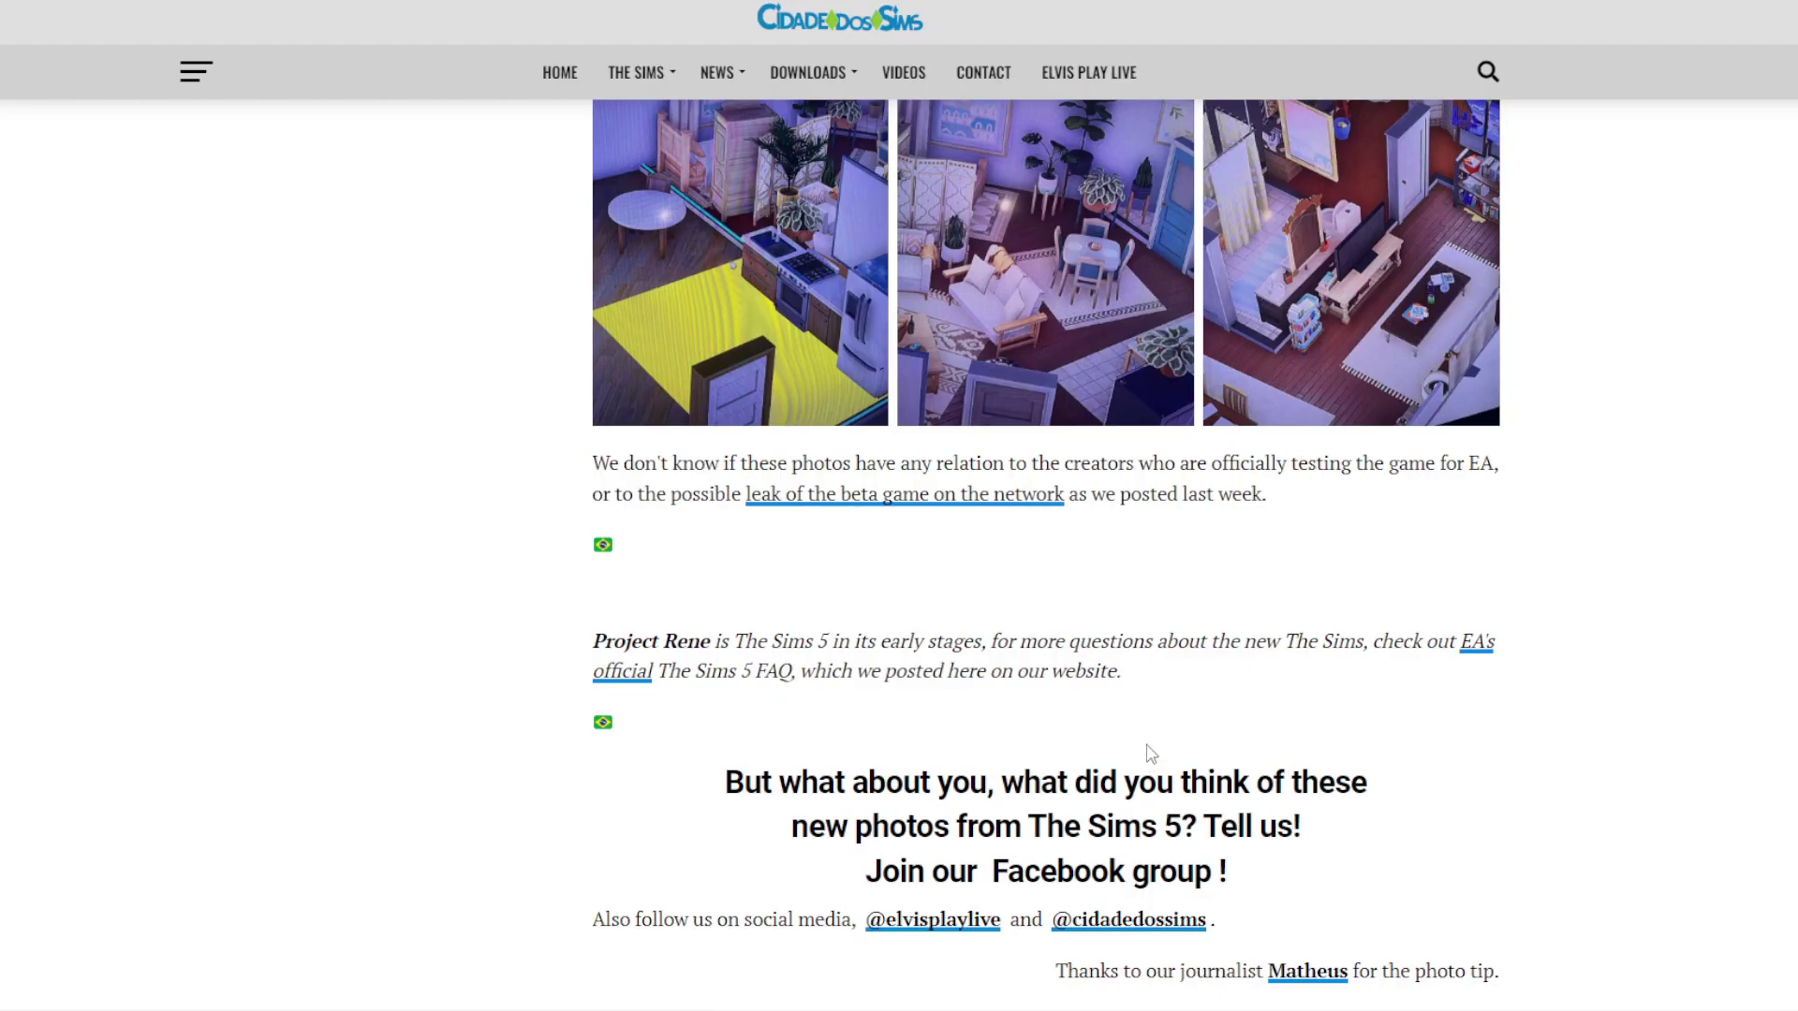
{"action": "scroll", "coordinate": [1149, 754], "scroll_direction": "up", "scroll_amount": 5}
{"action": "scroll", "coordinate": [1149, 754], "scroll_direction": "up", "scroll_amount": 5}
{"action": "scroll", "coordinate": [1150, 755], "scroll_direction": "up", "scroll_amount": 5}
{"action": "scroll", "coordinate": [1149, 754], "scroll_direction": "up", "scroll_amount": 5}
{"action": "scroll", "coordinate": [1148, 756], "scroll_direction": "up", "scroll_amount": 5}
{"action": "scroll", "coordinate": [1149, 756], "scroll_direction": "up", "scroll_amount": 3}
{"action": "scroll", "coordinate": [1149, 757], "scroll_direction": "up", "scroll_amount": 5}
{"action": "scroll", "coordinate": [1149, 755], "scroll_direction": "up", "scroll_amount": 4}
{"action": "scroll", "coordinate": [1149, 756], "scroll_direction": "up", "scroll_amount": 1}
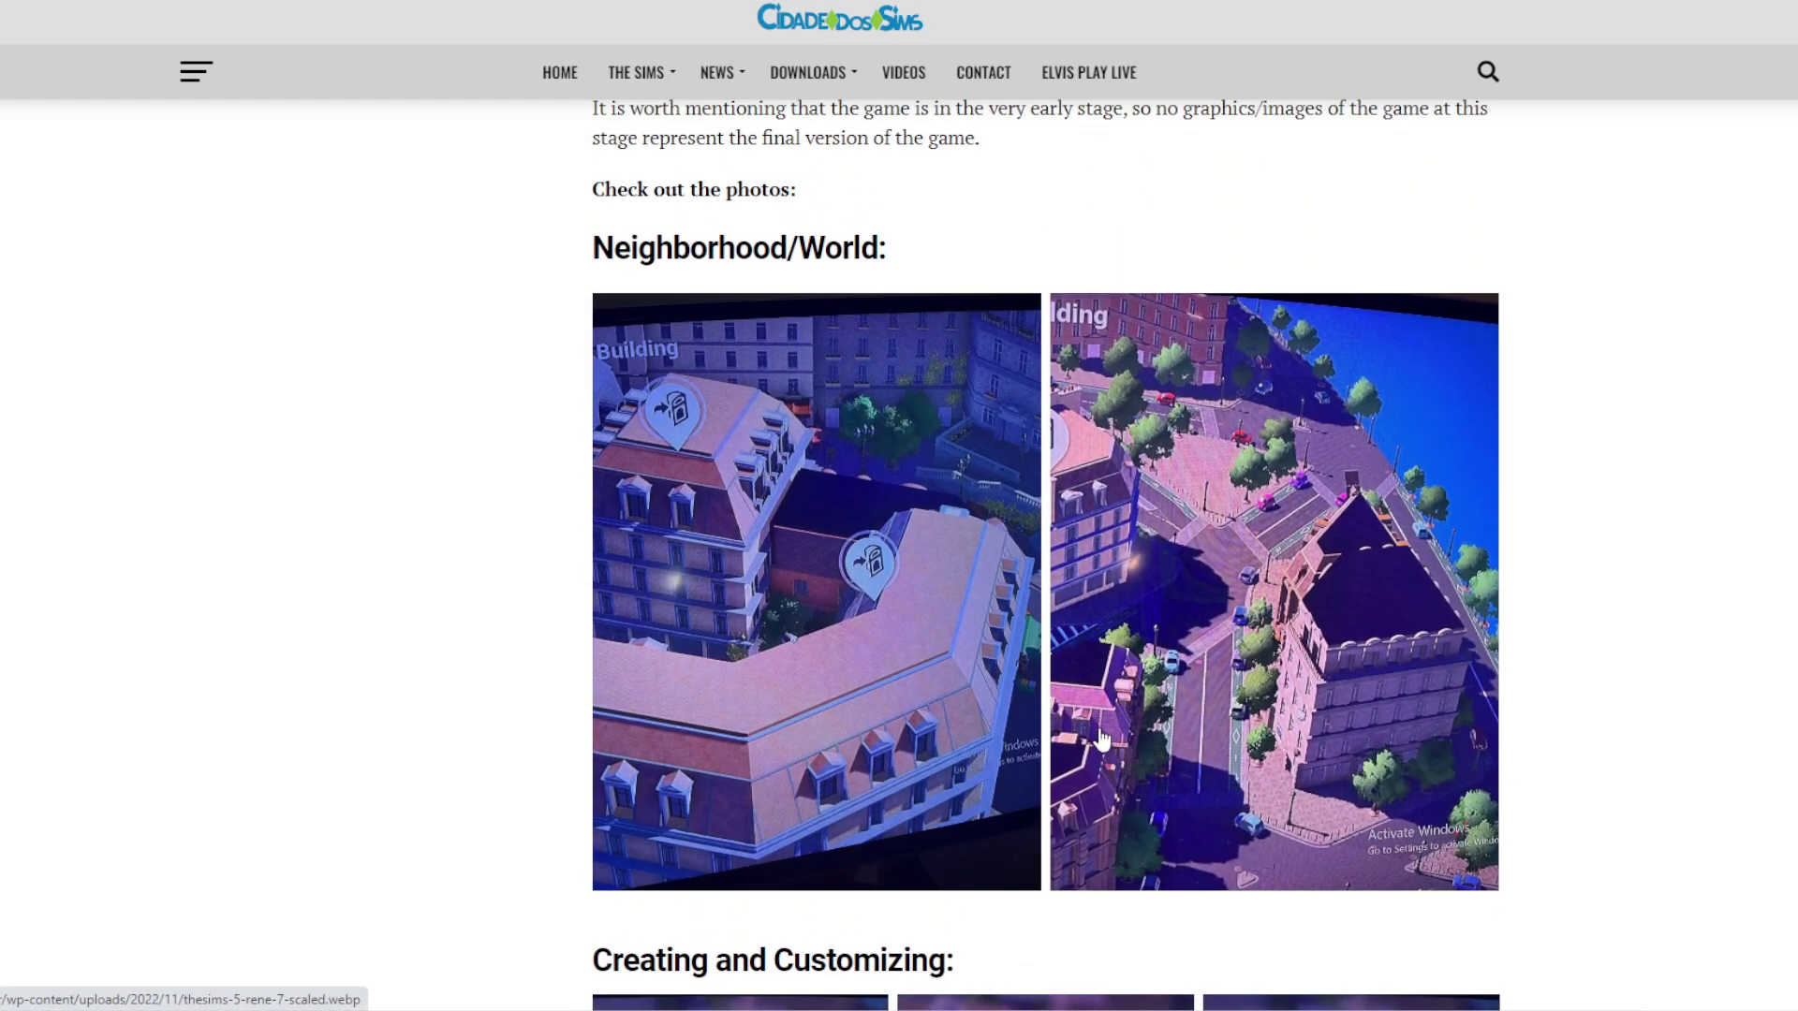